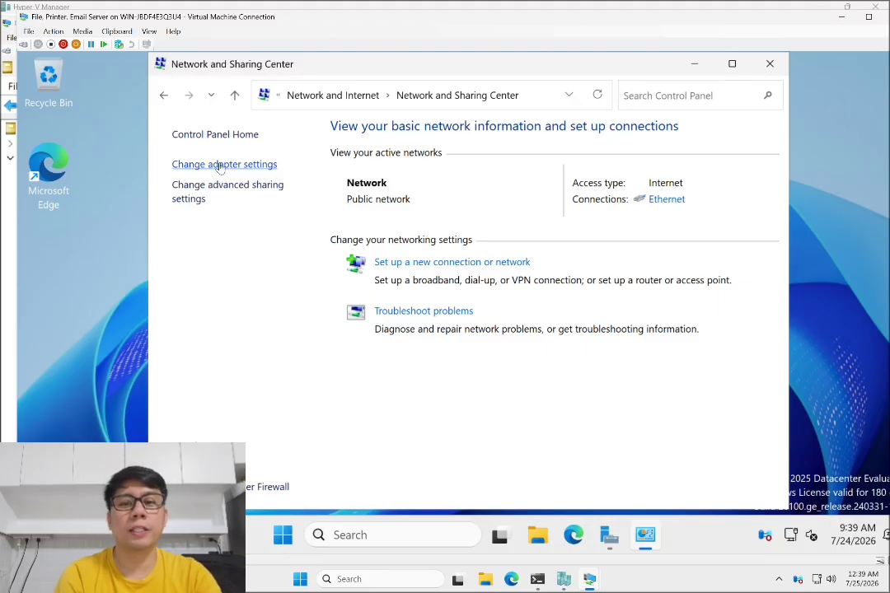
- Open the network adapter list and select the Ethernet adapter
left_click(220, 165)
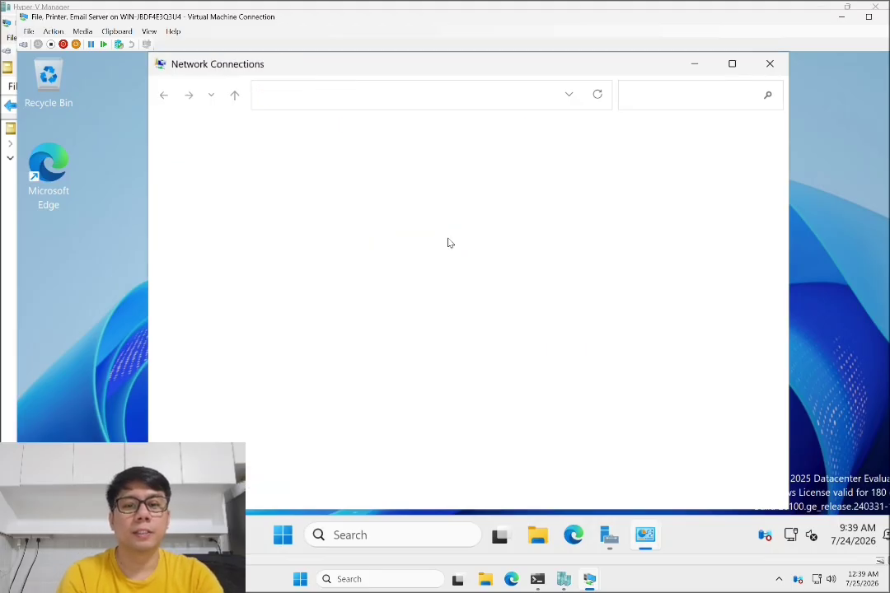
left_click(217, 179)
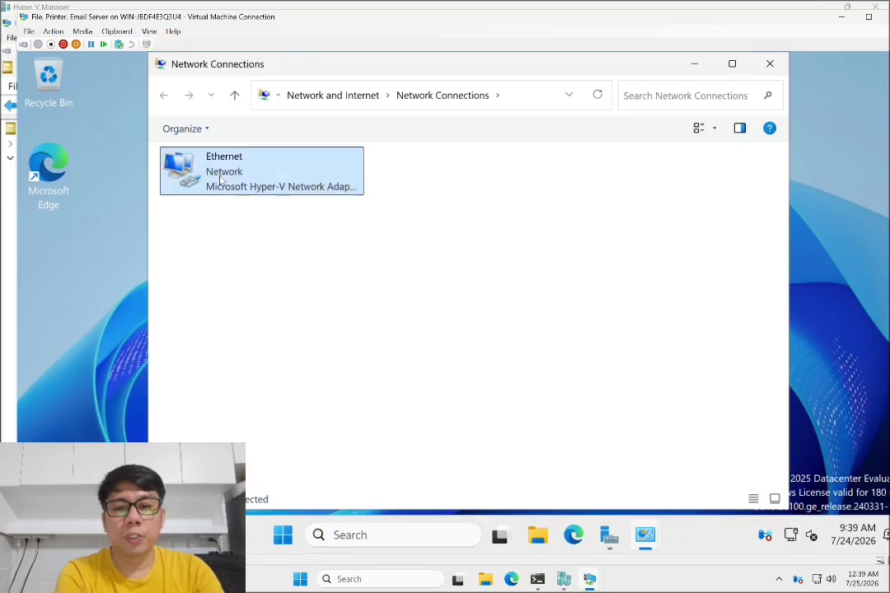
right_click(219, 178)
left_click(214, 170)
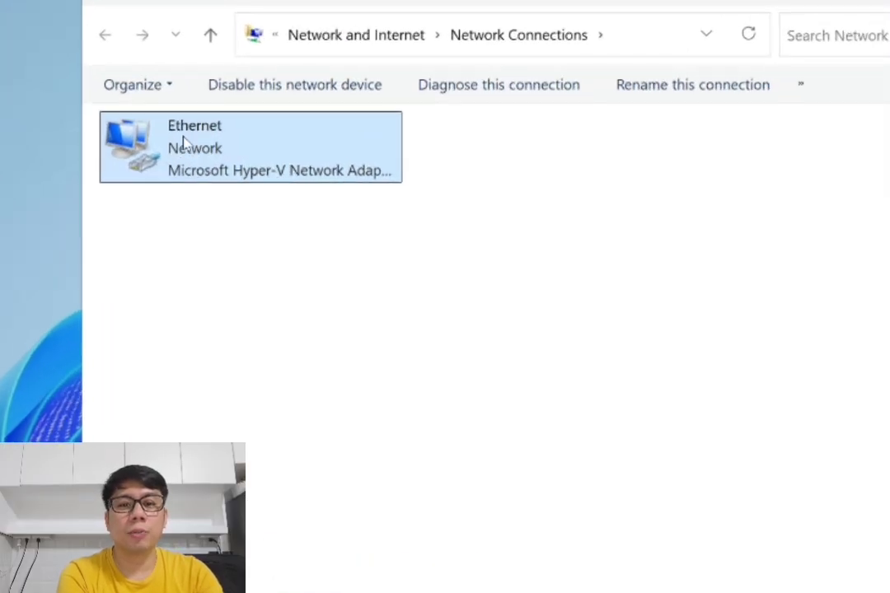
- Review Ethernet details (IPv4 192.168.200.27, DNS 192.168.200.1), then open Ethernet Properties
double_click(187, 145)
left_click(442, 311)
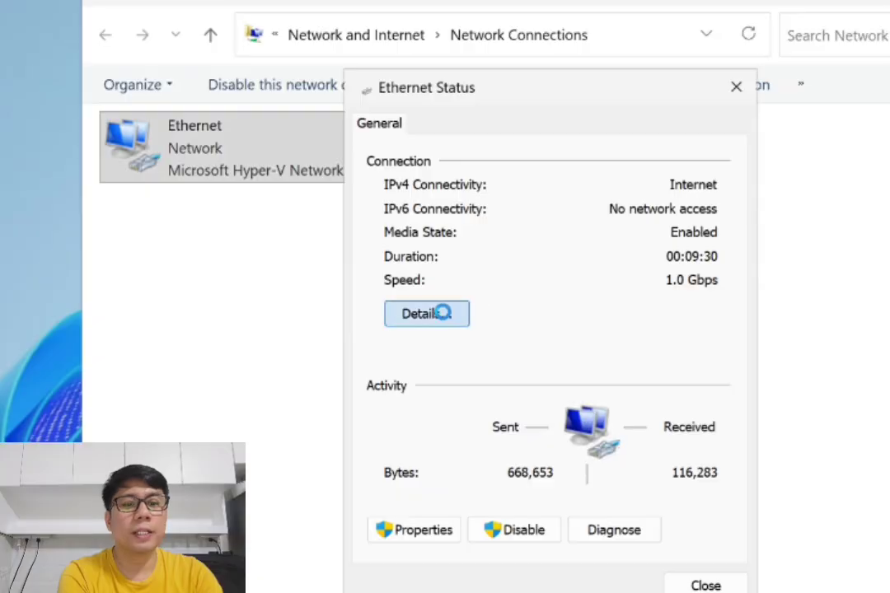
left_click(629, 280)
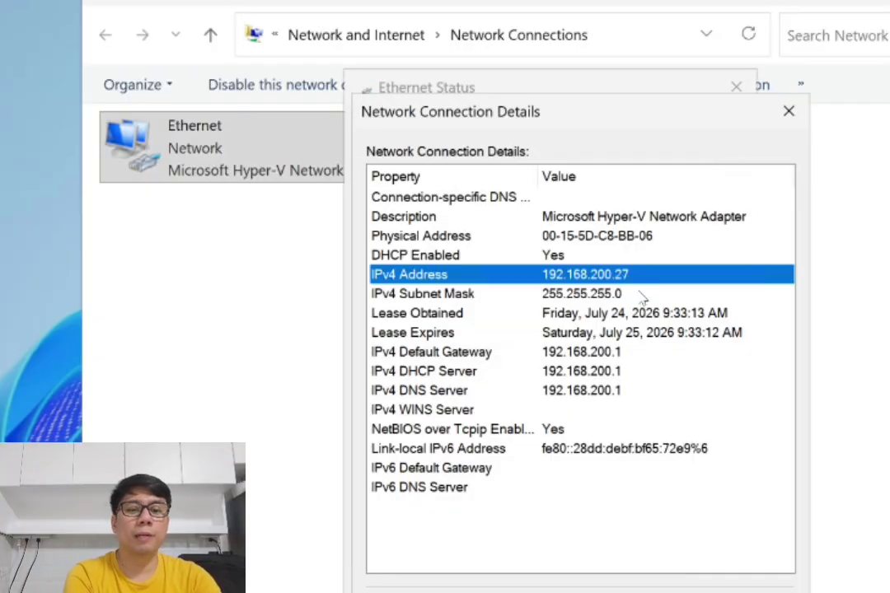
left_click(619, 391)
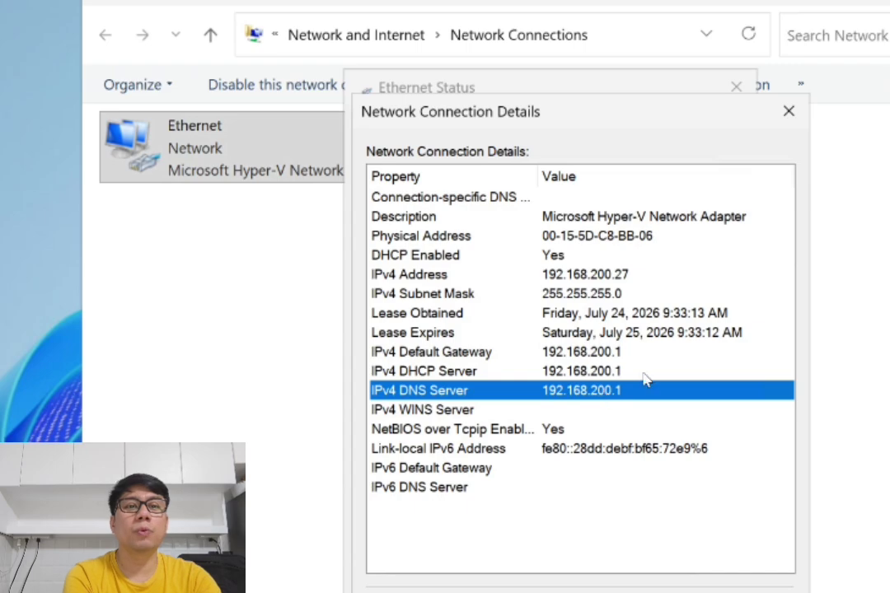
left_click(784, 112)
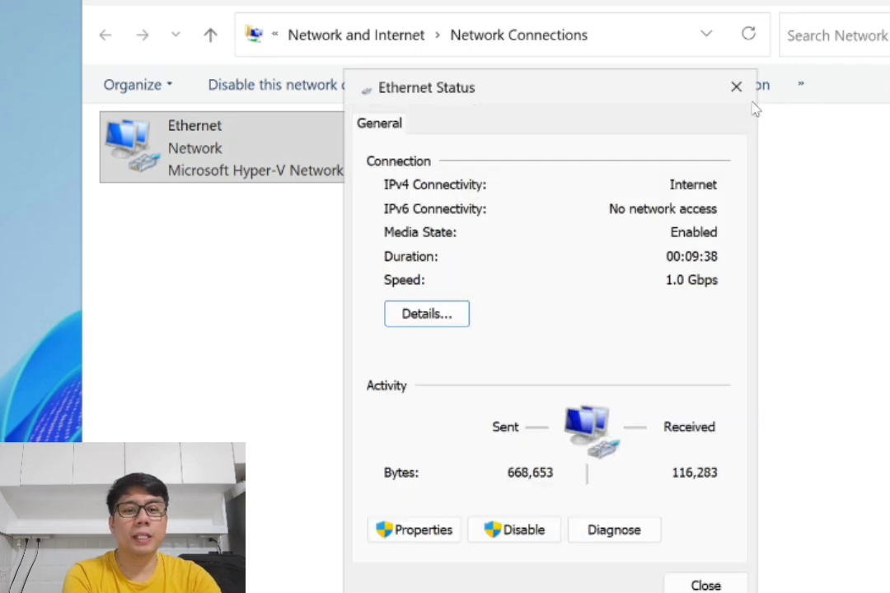
left_click(410, 531)
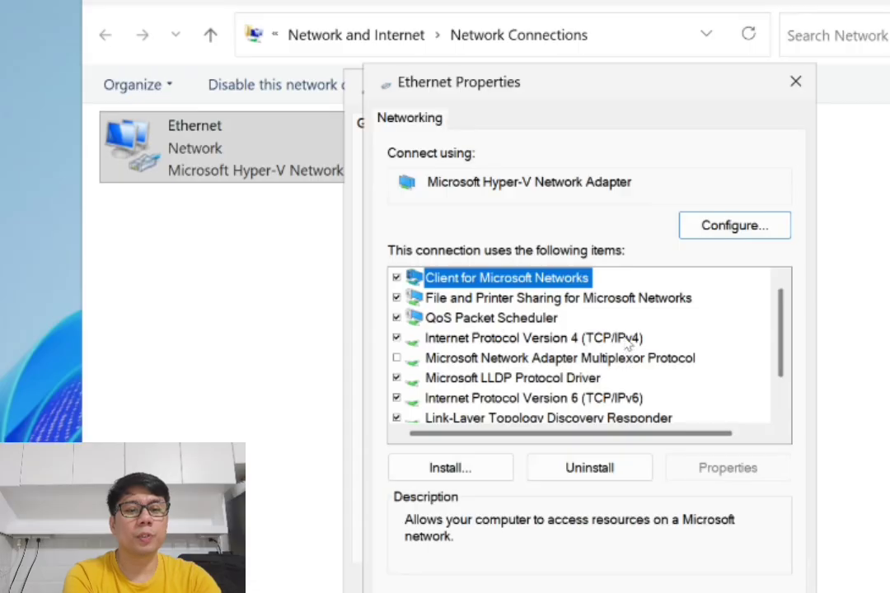
- Set IPv4 to static 192.168.200.12, mask 255.255.255.0, gateway 192.168.200.1, DNS 192.168.200.10
double_click(627, 345)
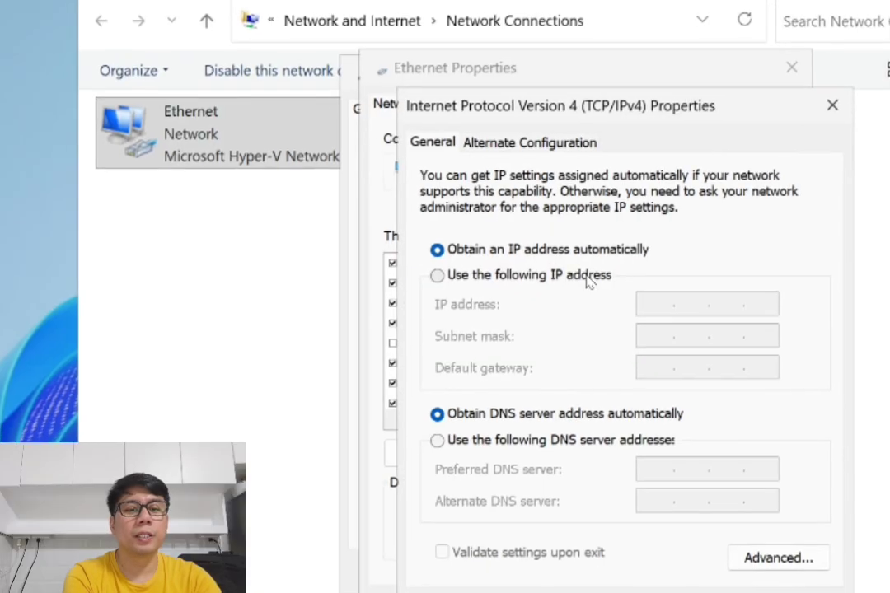
left_click(590, 295)
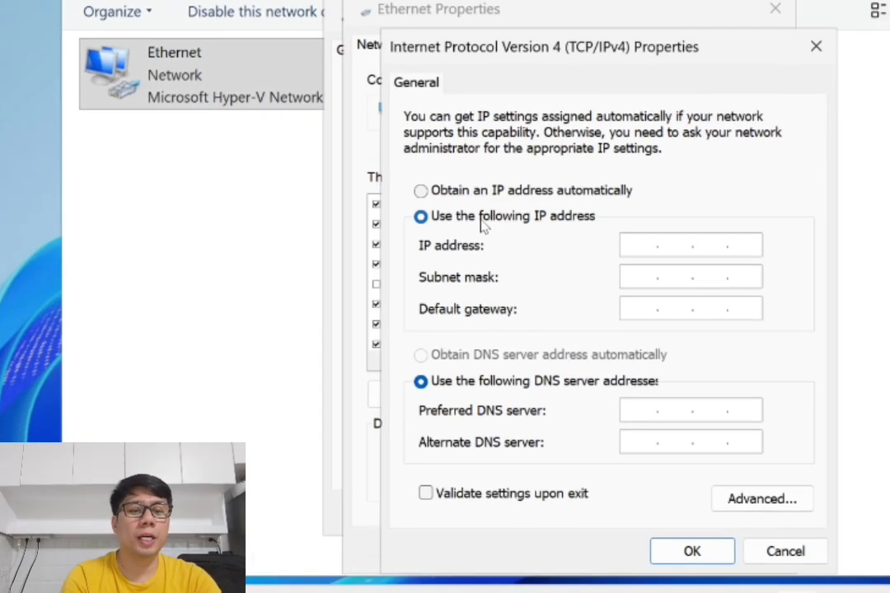
left_click(639, 243)
type("192 . ")
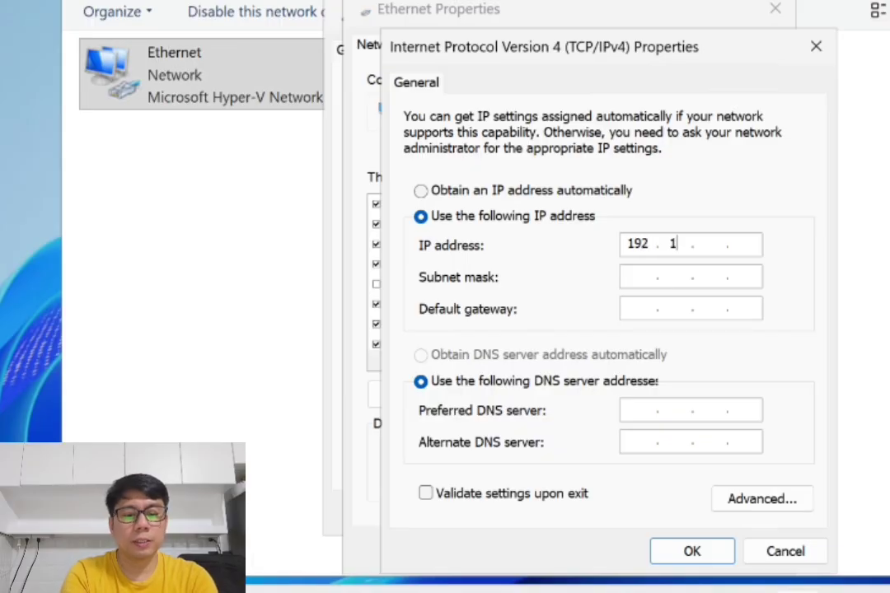
type("168 . ")
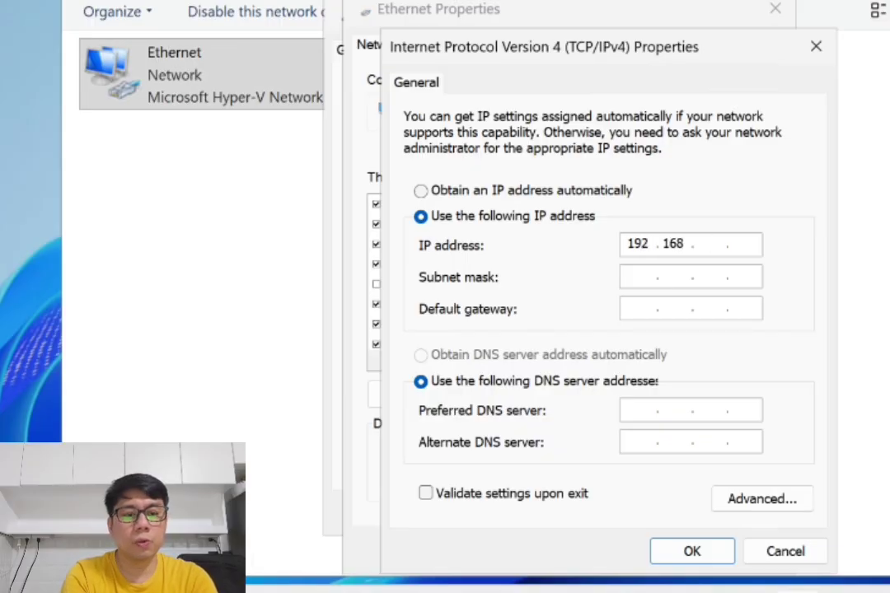
type("200 . ")
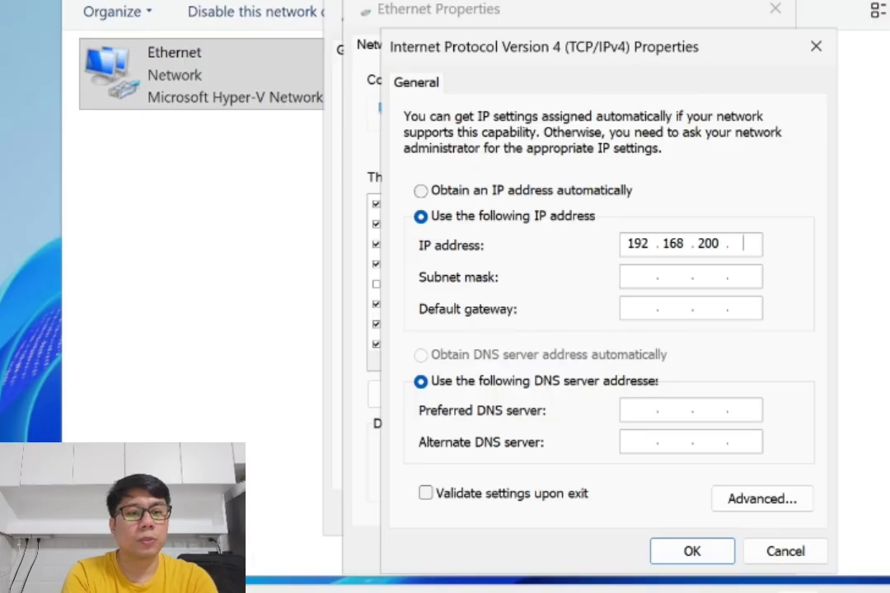
type("12")
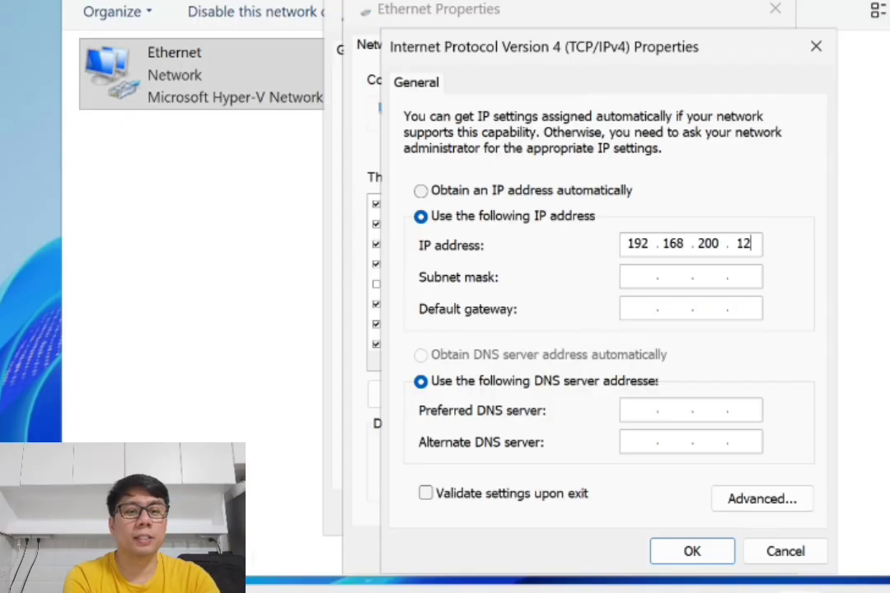
left_click(646, 278)
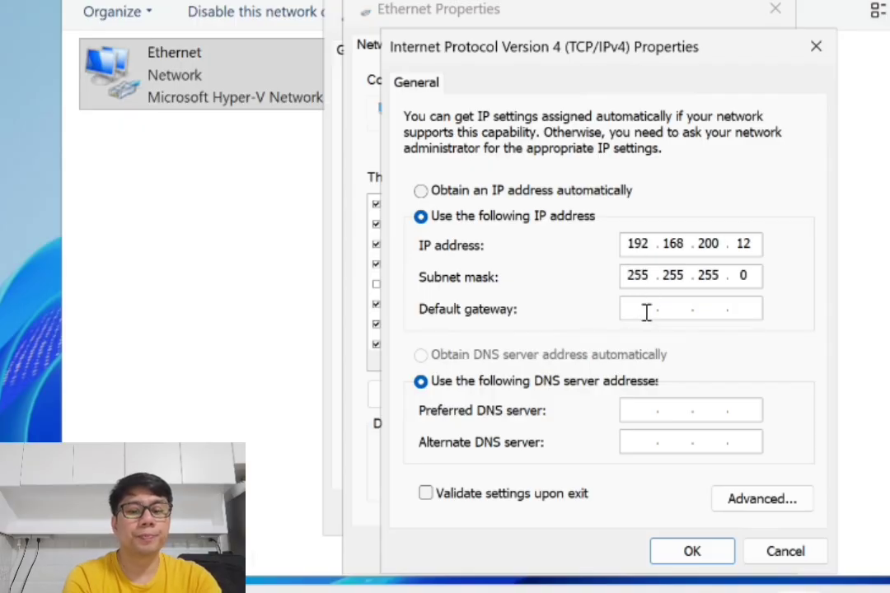
left_click(647, 311)
type("192.")
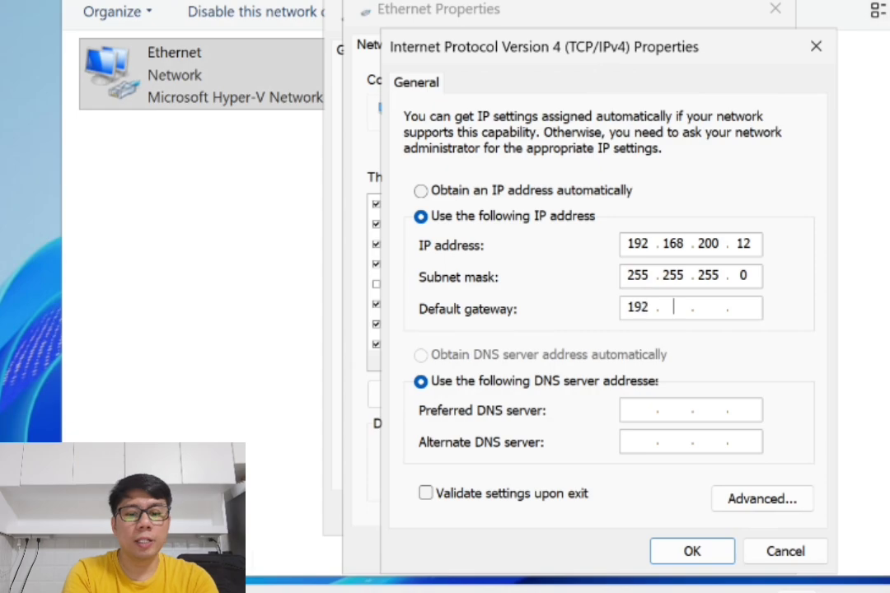
type("168.")
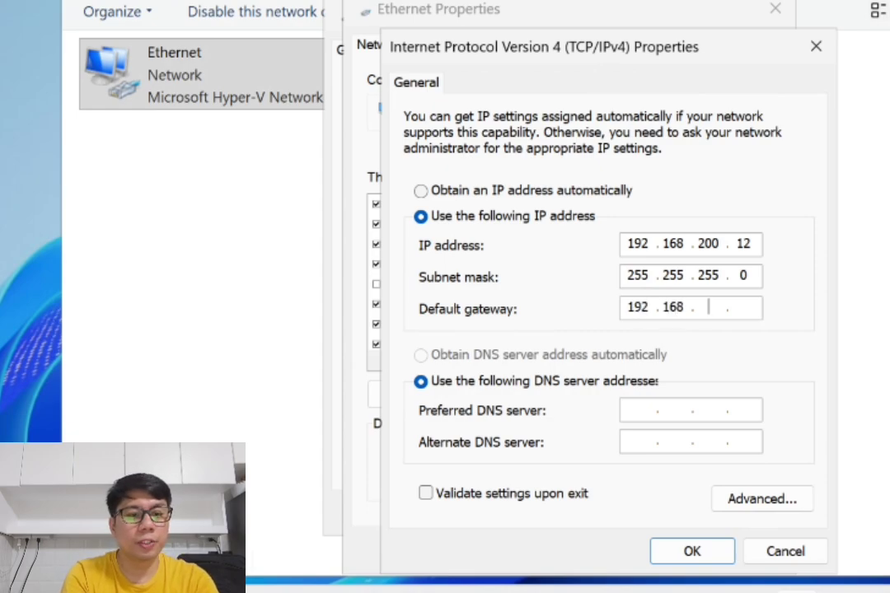
type("2")
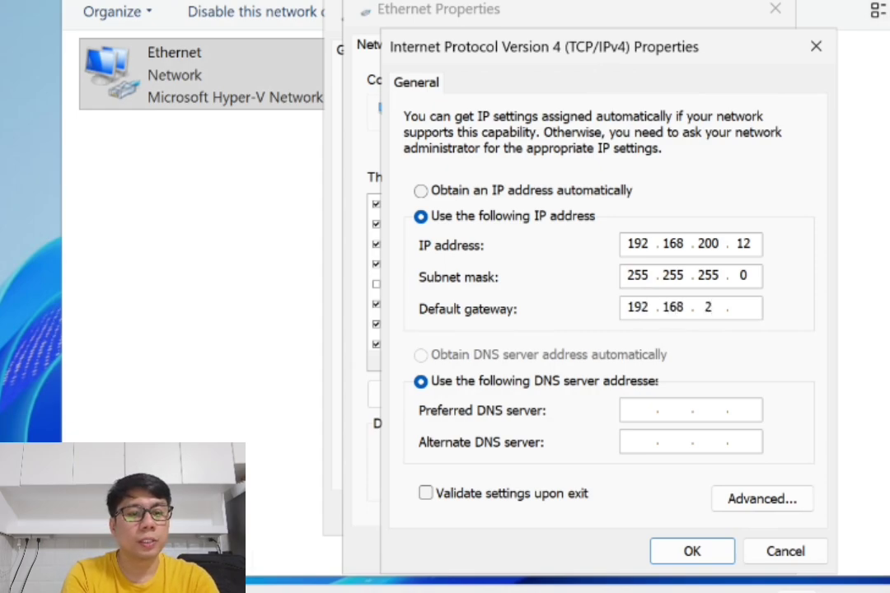
type("00")
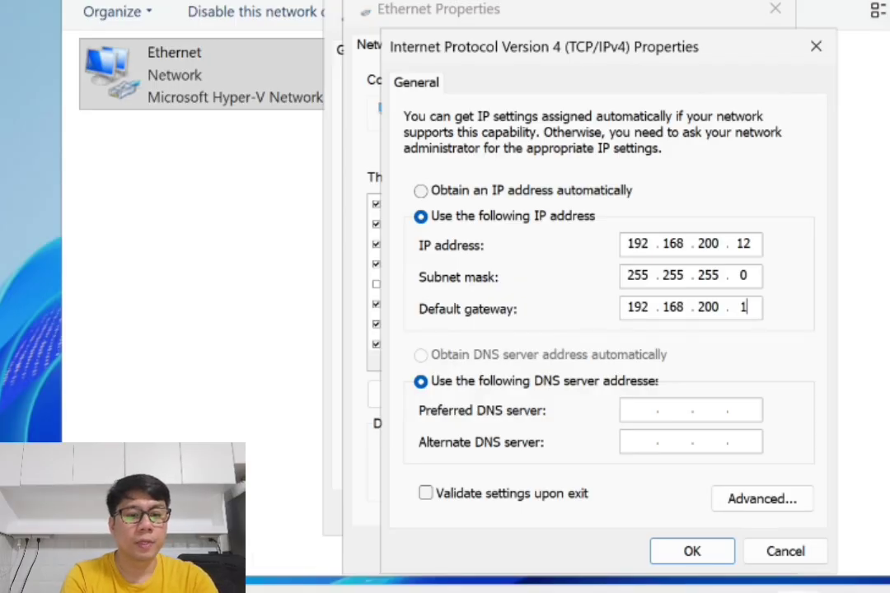
left_click(650, 411)
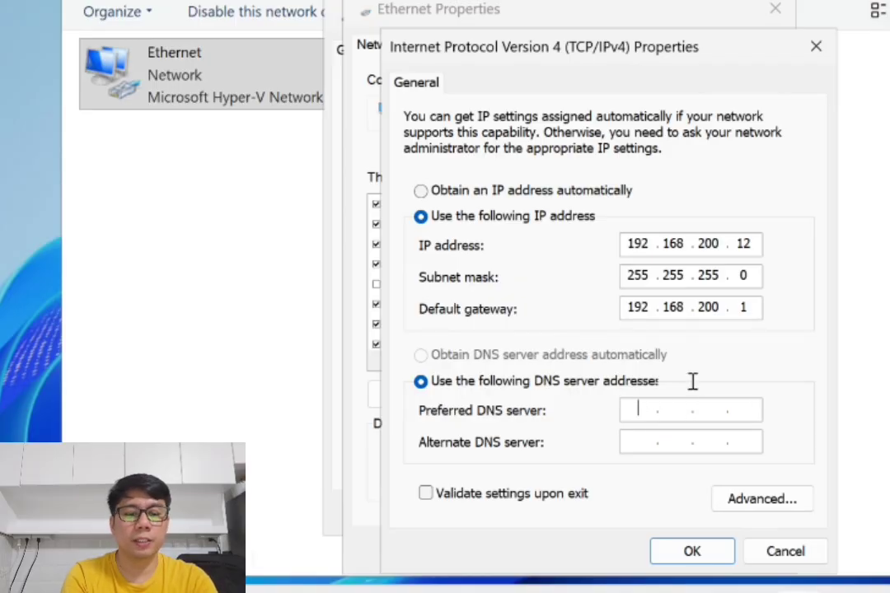
type("192.")
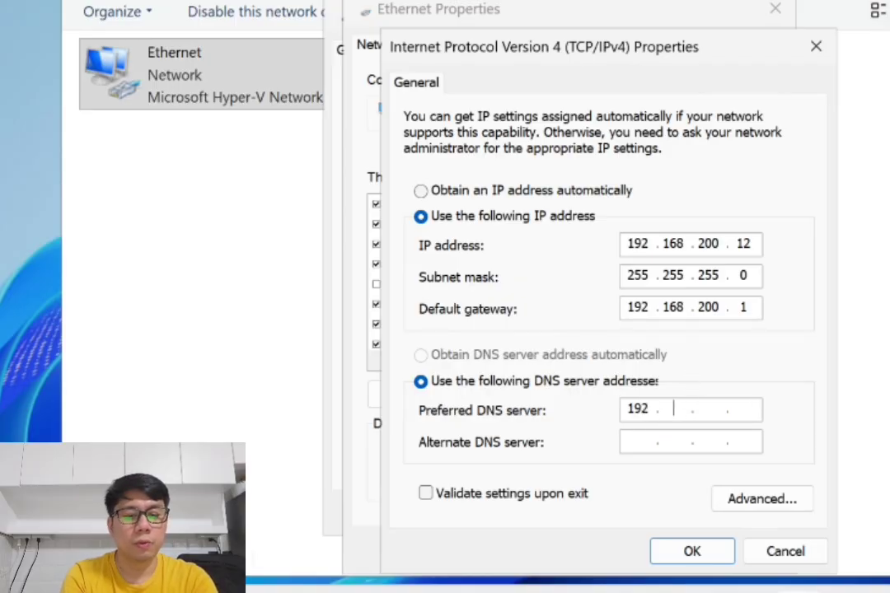
type("168.")
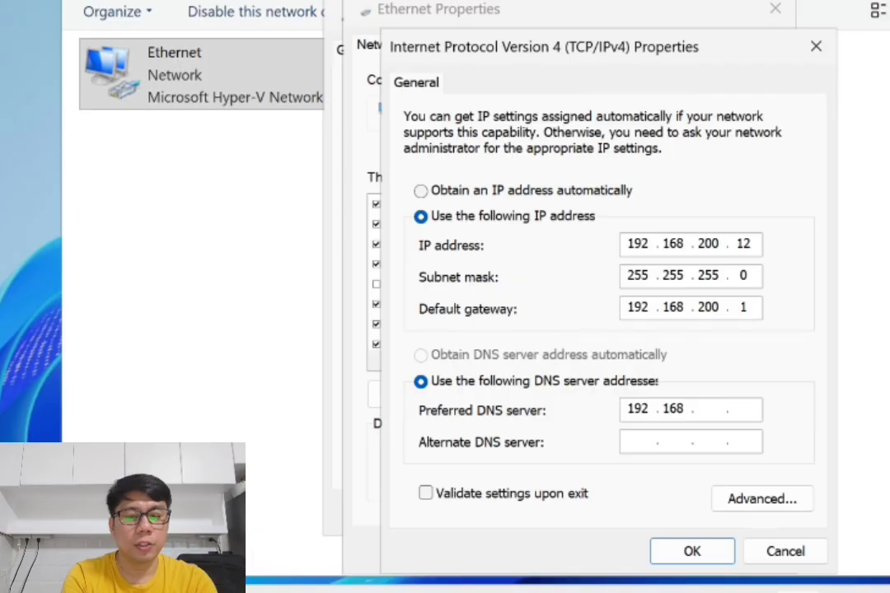
type("200.1")
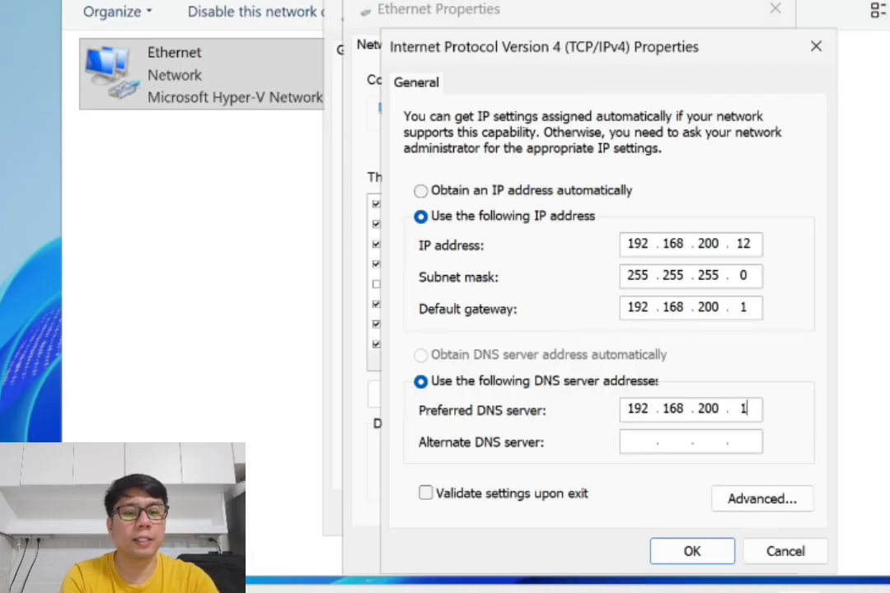
type("0")
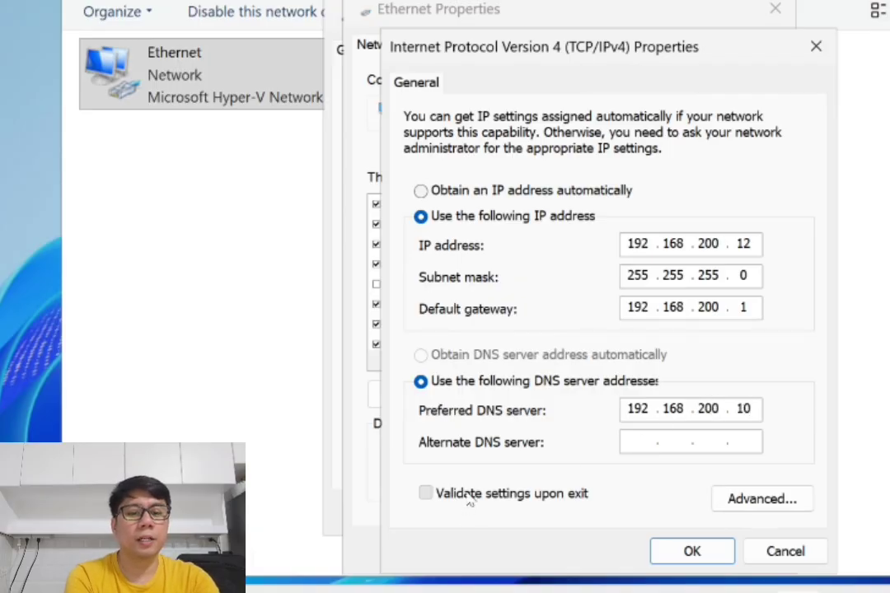
left_click(470, 497)
- Save the new IPv4 settings, close Ethernet Properties and stop the network diagnostics
left_click(692, 552)
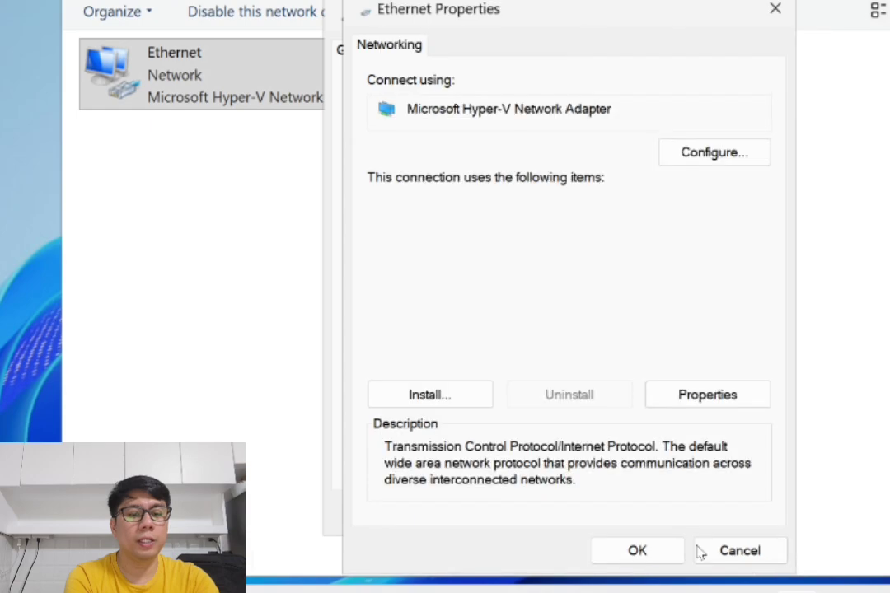
left_click(637, 550)
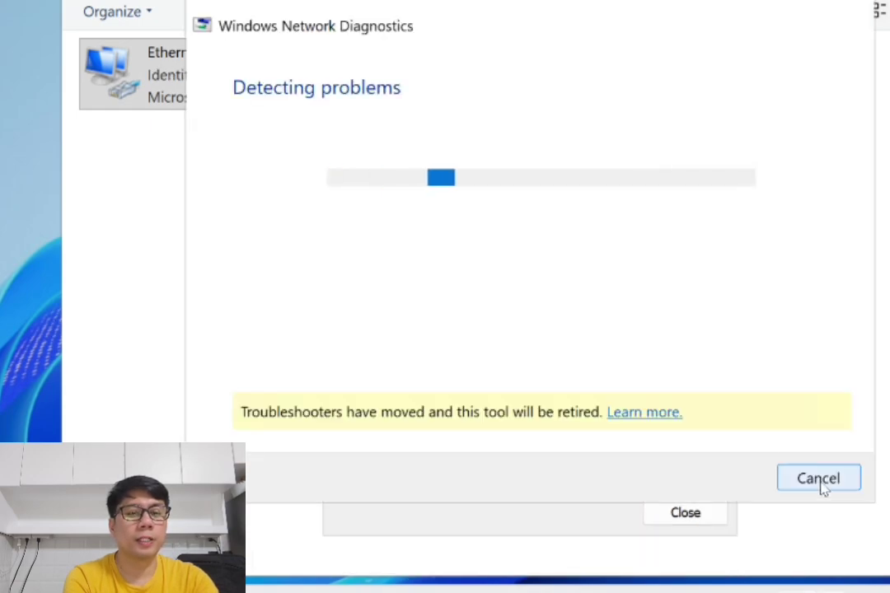
left_click(818, 480)
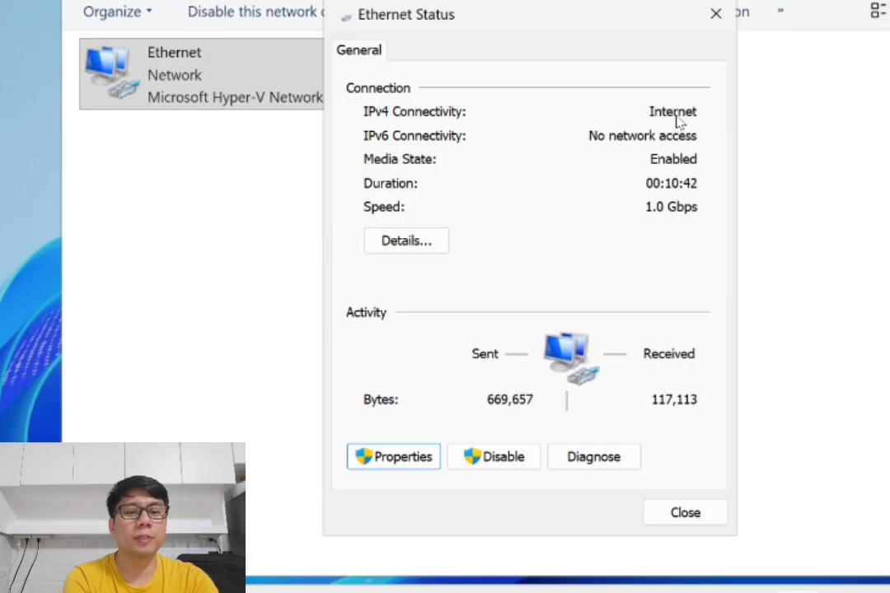
- Verify the connection details show IP 192.168.200.12 and DNS server 192.168.200.10
left_click(400, 241)
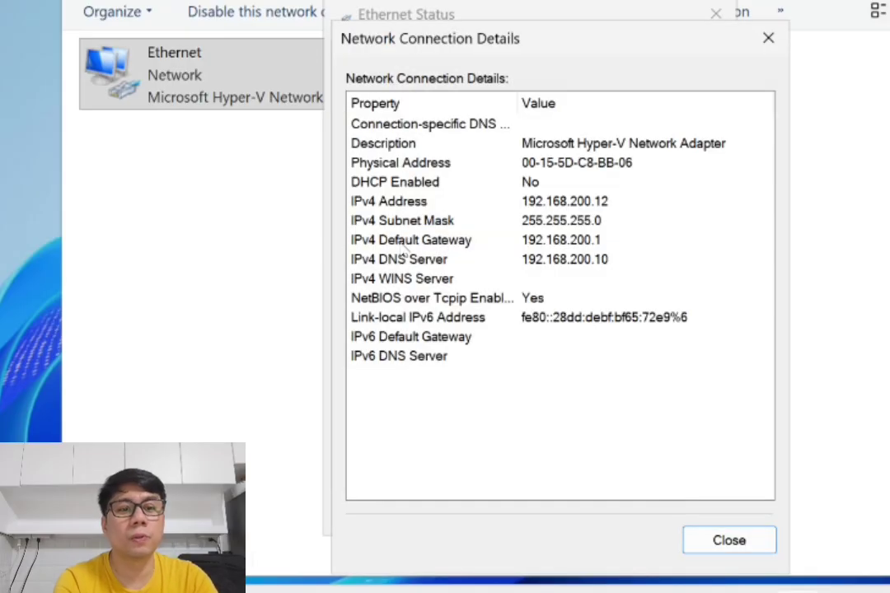
left_click(386, 204)
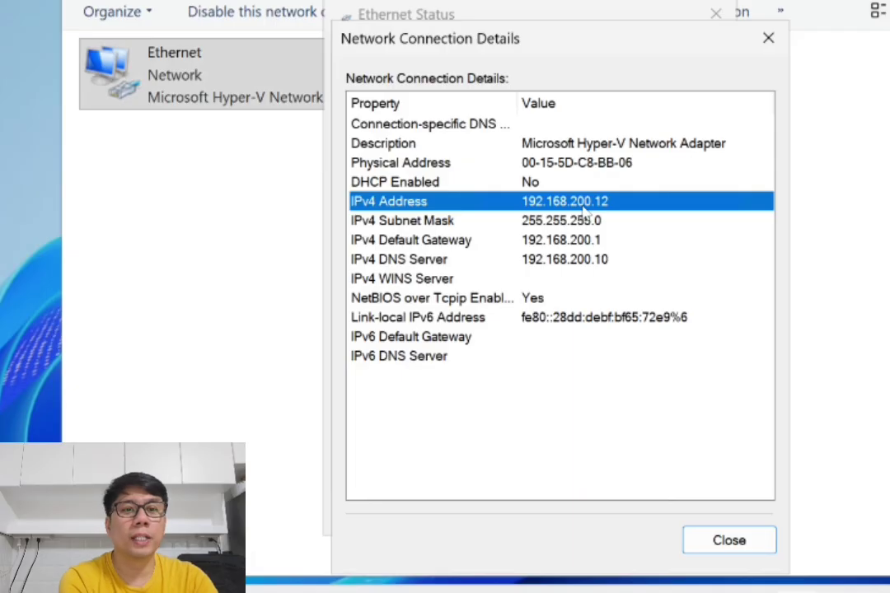
left_click(392, 261)
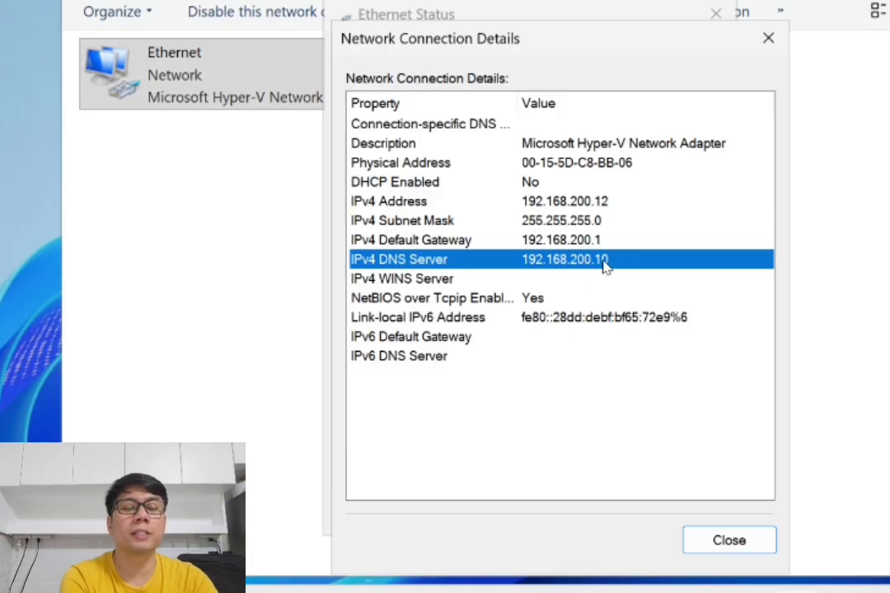
left_click(731, 544)
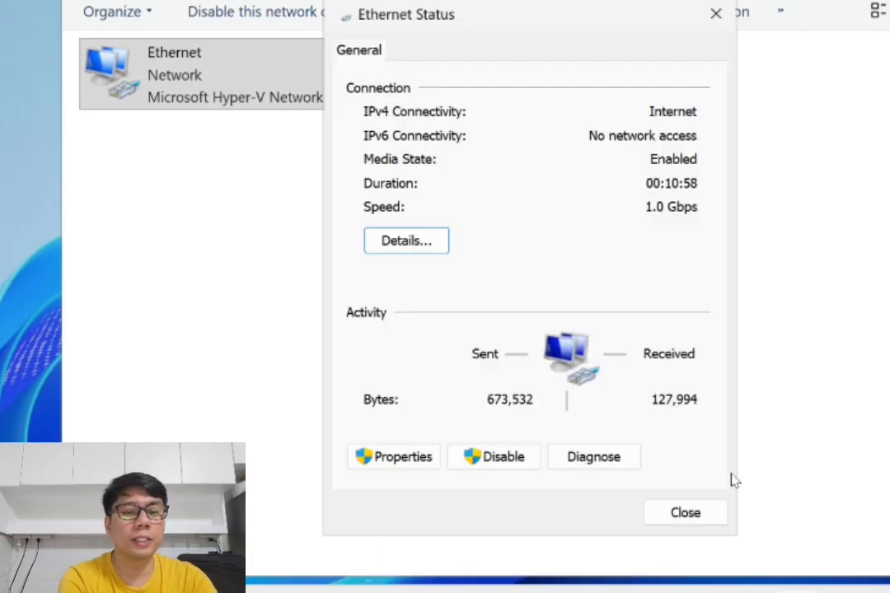
- Close Ethernet Status, Network Connections and Network and Sharing Center
left_click(705, 506)
left_click(838, 16)
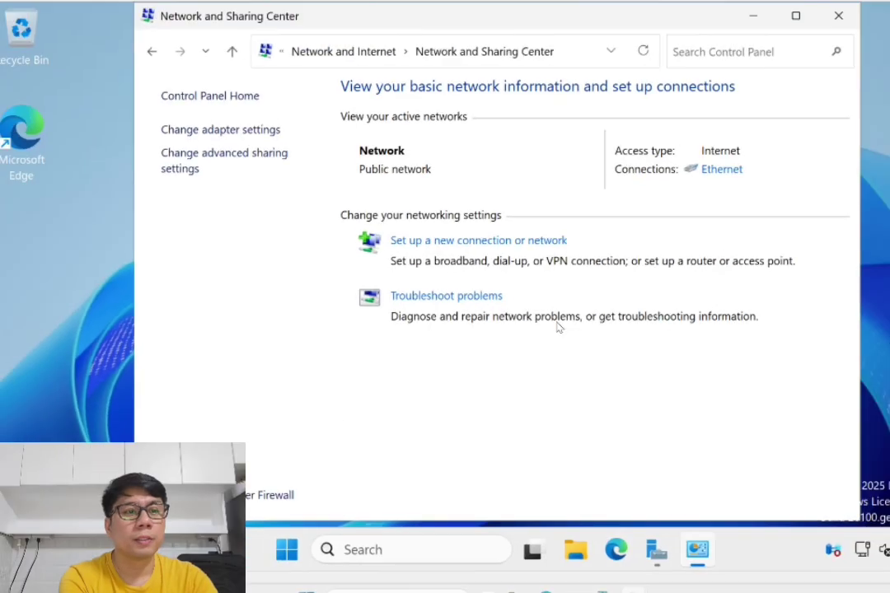
left_click(838, 15)
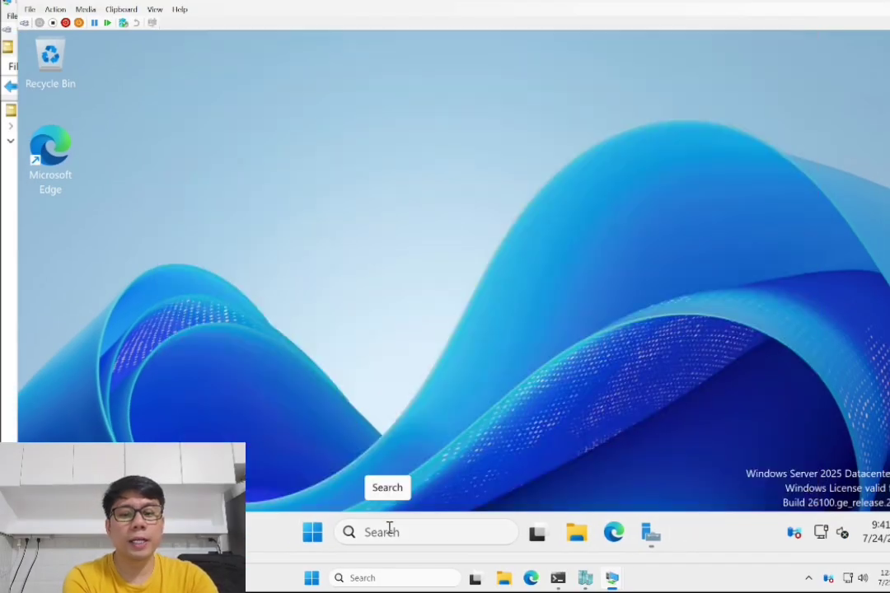
- Open Settings > System > About to see the device name FilePrintEmailServer
left_click(313, 534)
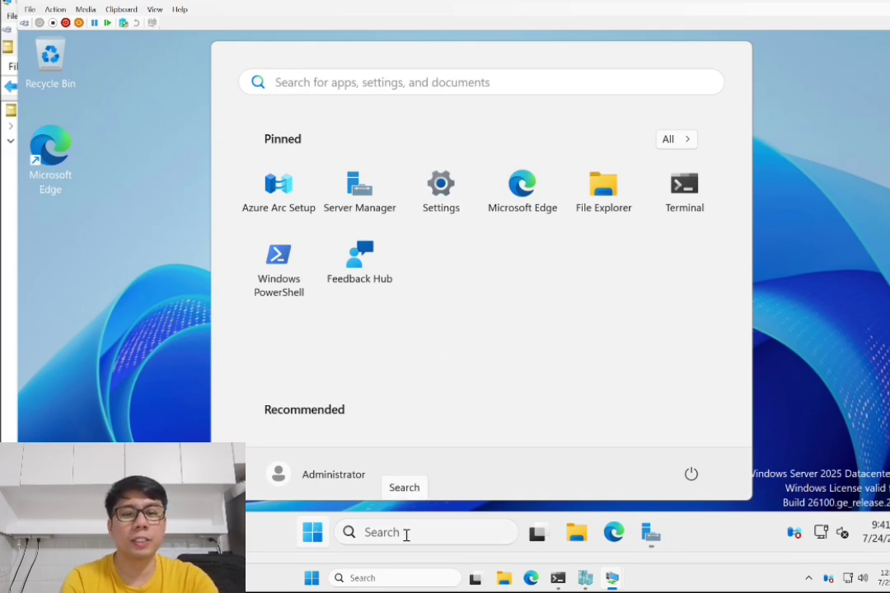
left_click(442, 194)
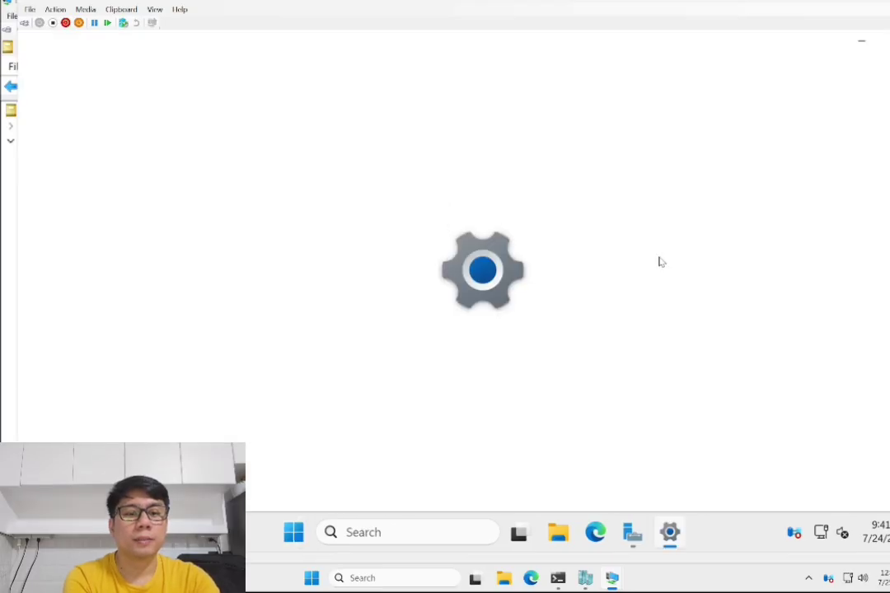
scroll(676, 255, "down", 6)
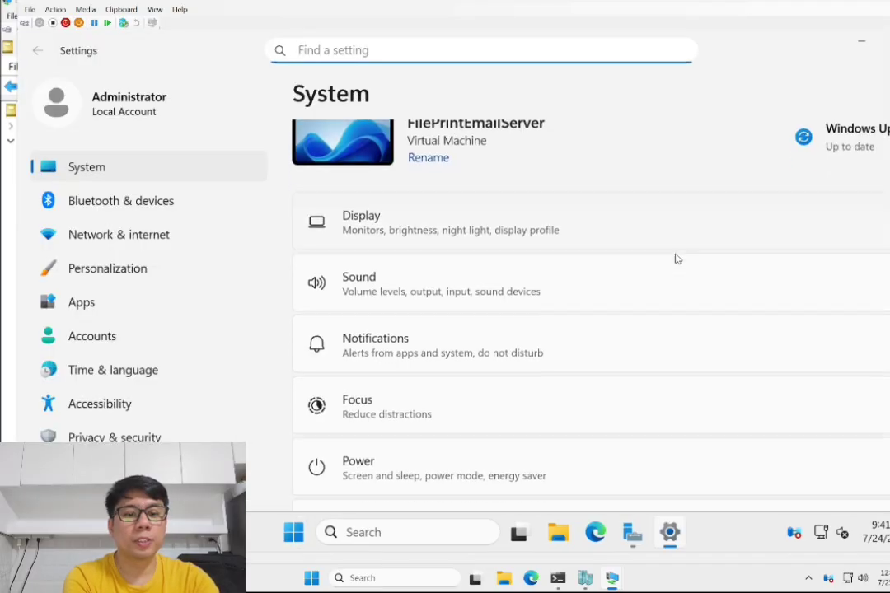
scroll(503, 402, "down", 3)
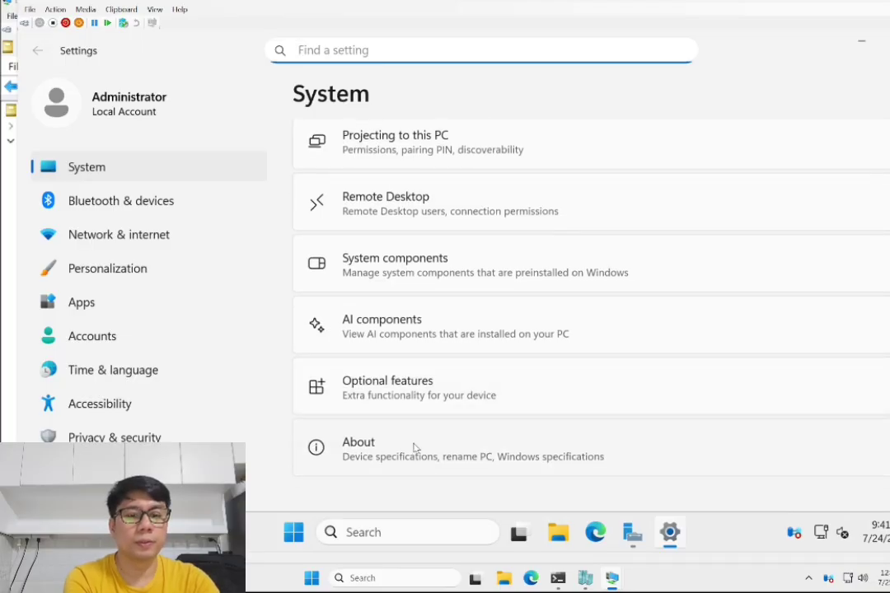
left_click(414, 447)
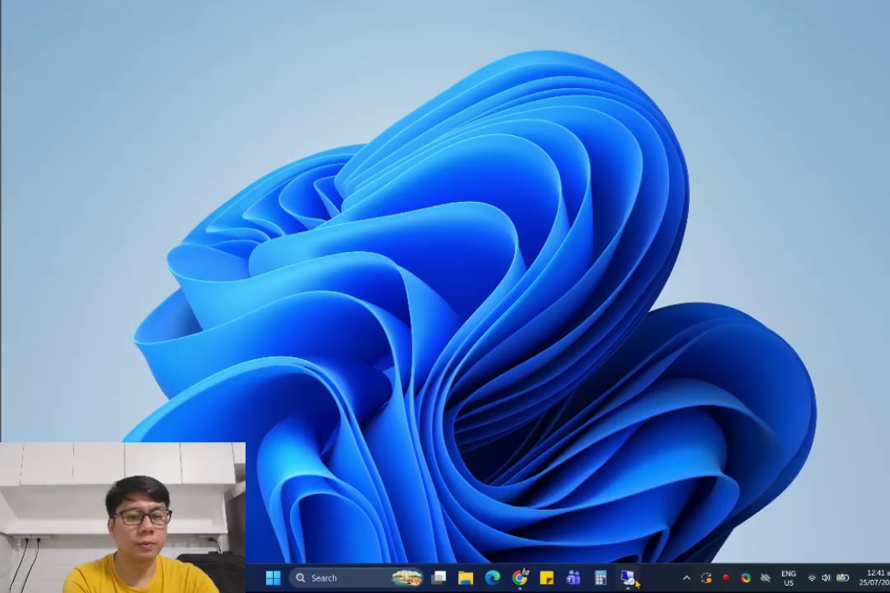
left_click(628, 579)
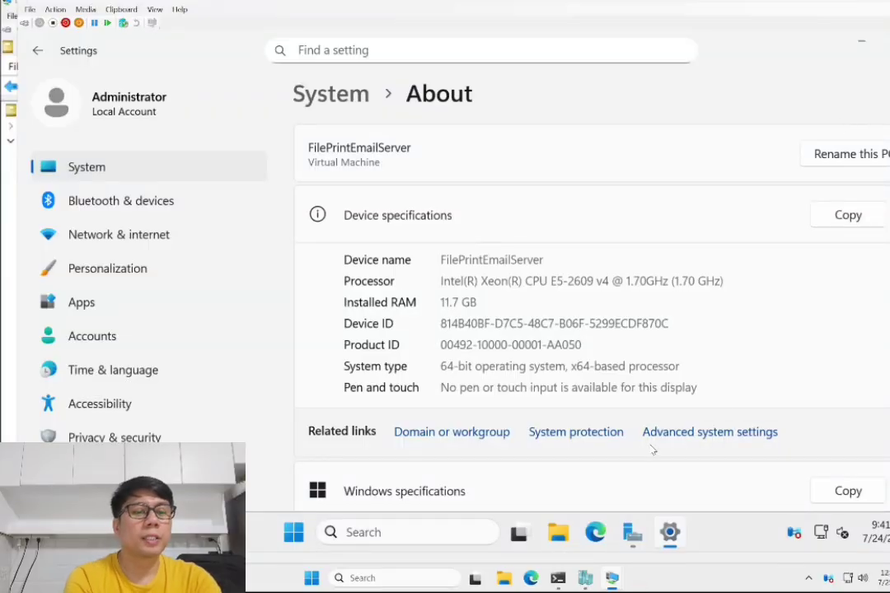
- From Advanced system settings' Computer Name tab, choose Change and switch membership to Domain
left_click(696, 436)
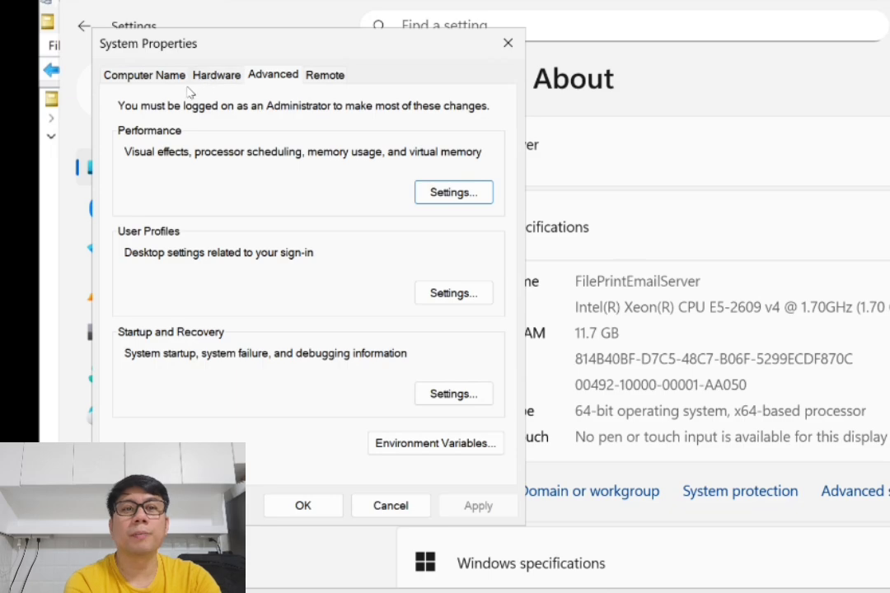
left_click(143, 76)
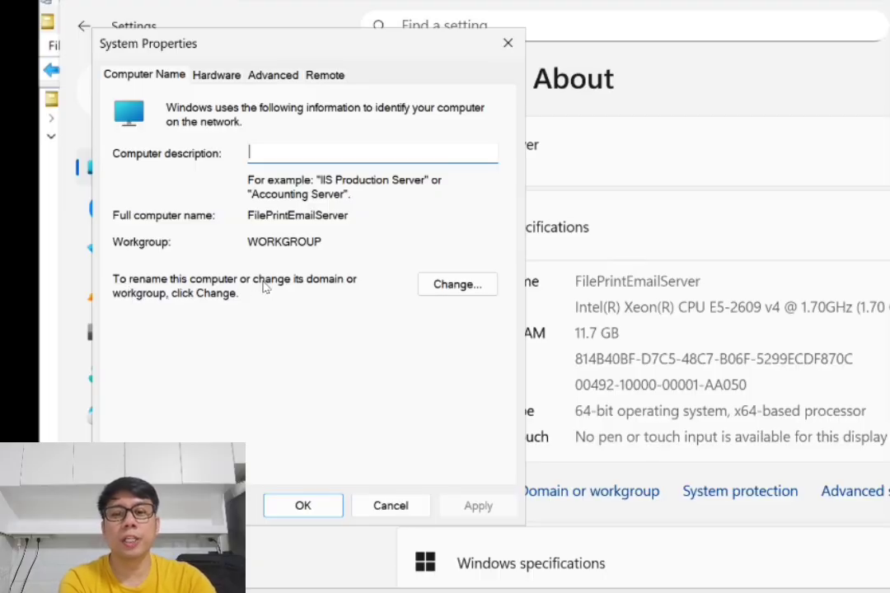
left_click(448, 284)
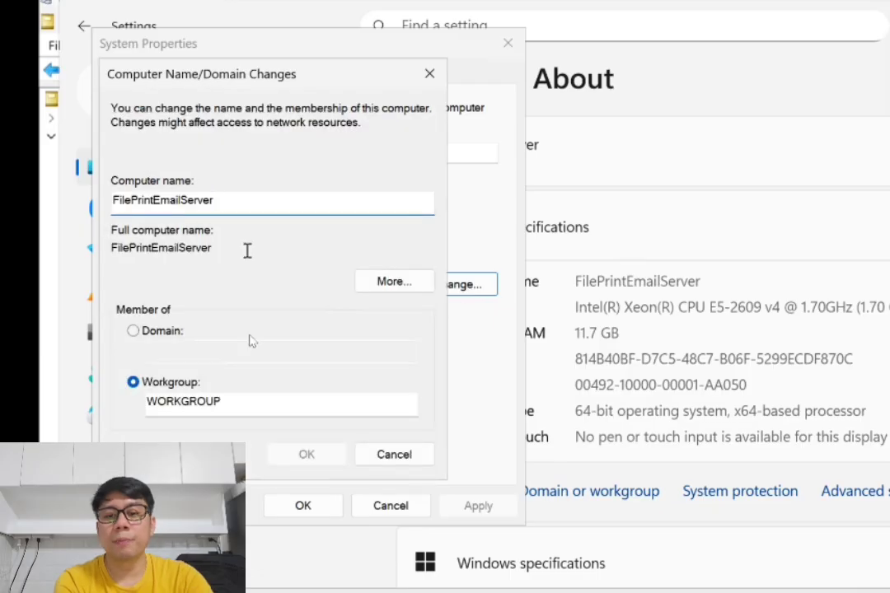
left_click(173, 332)
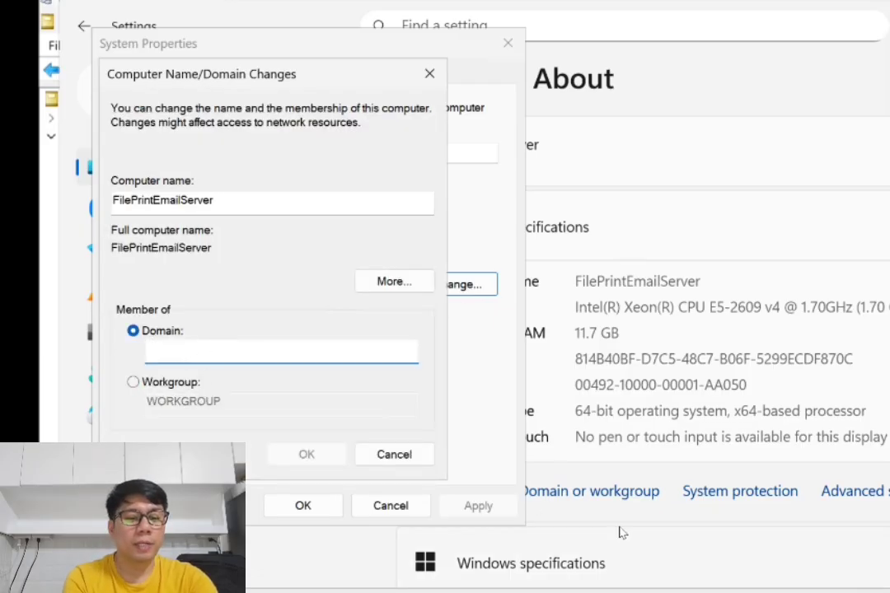
- Check the domain name in Active Directory and enter mycompany.net in the Domain field
mouse_move(786, 592)
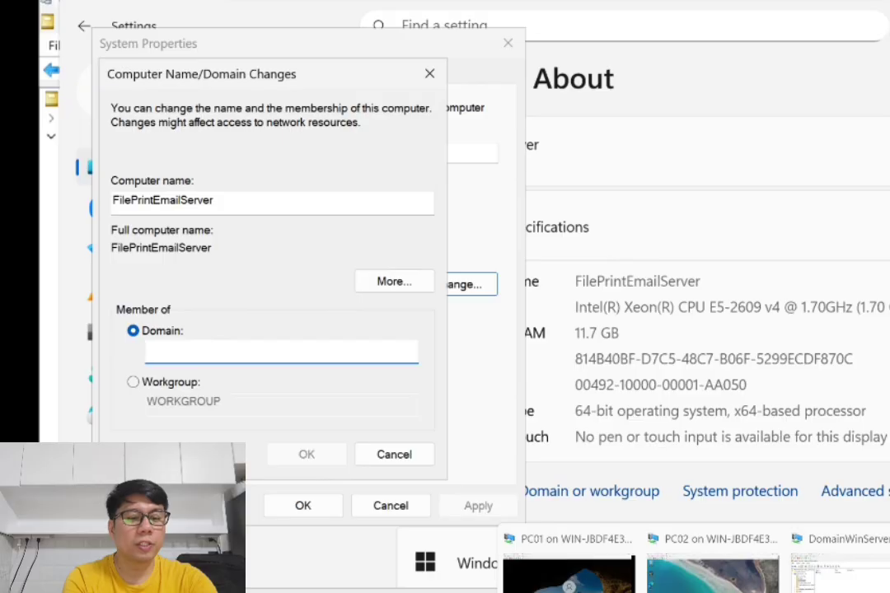
left_click(841, 574)
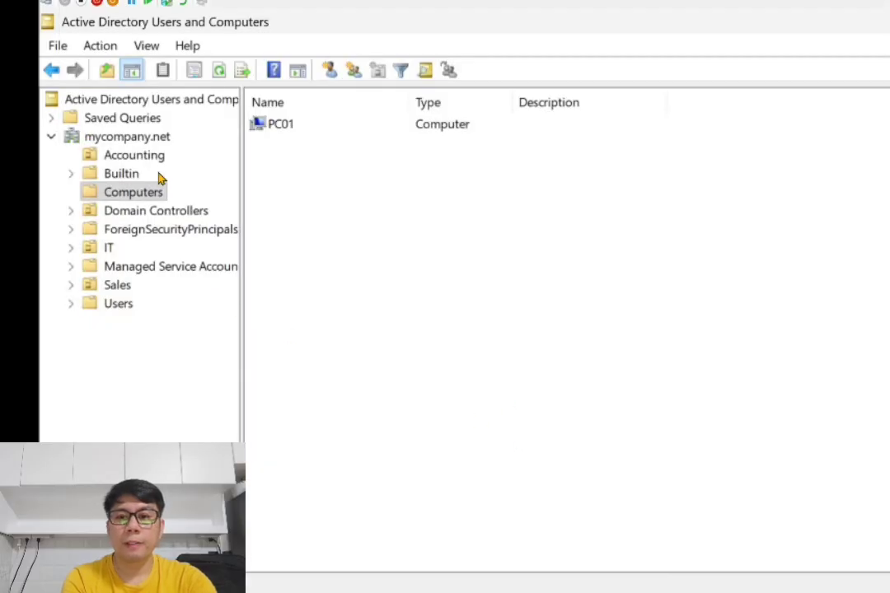
left_click(152, 139)
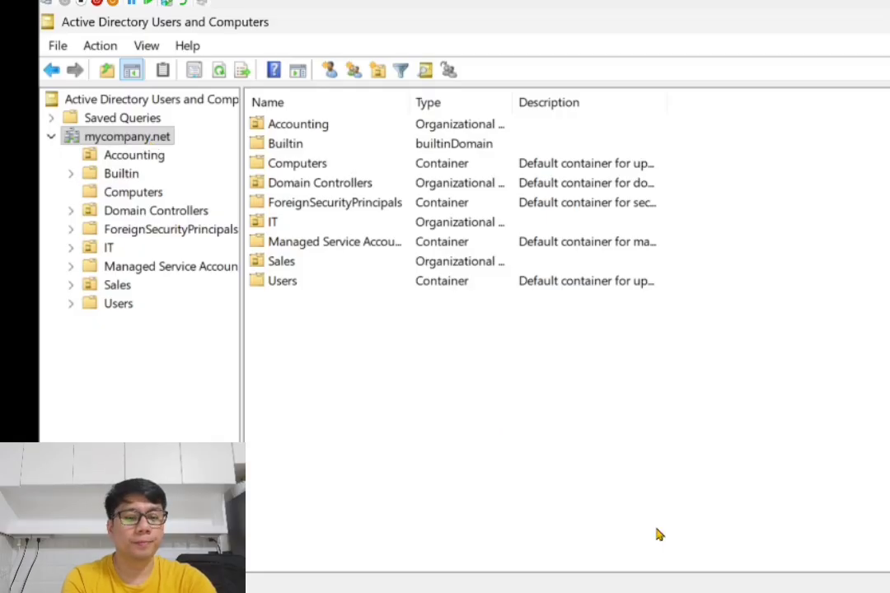
mouse_move(715, 591)
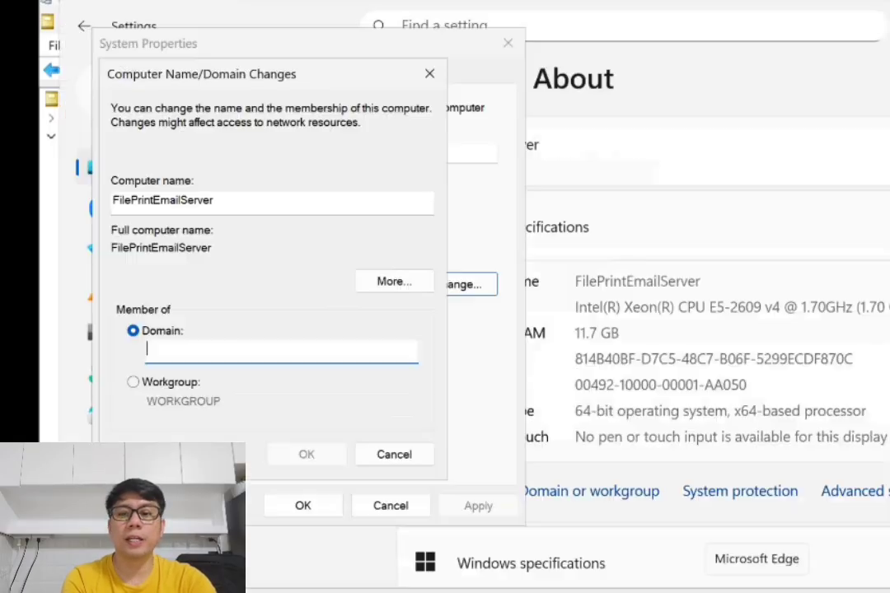
type("m")
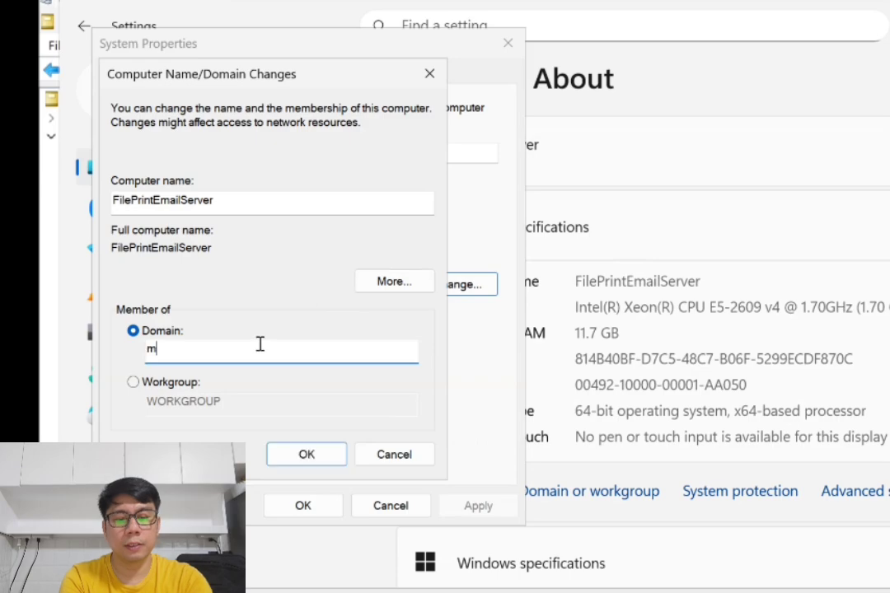
type("ycoma")
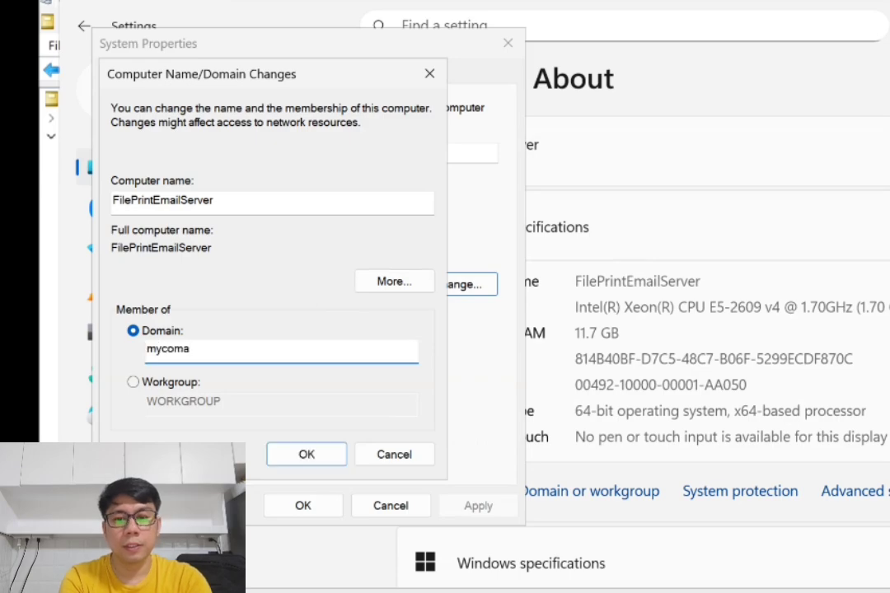
key("BackSpace")
type("pany")
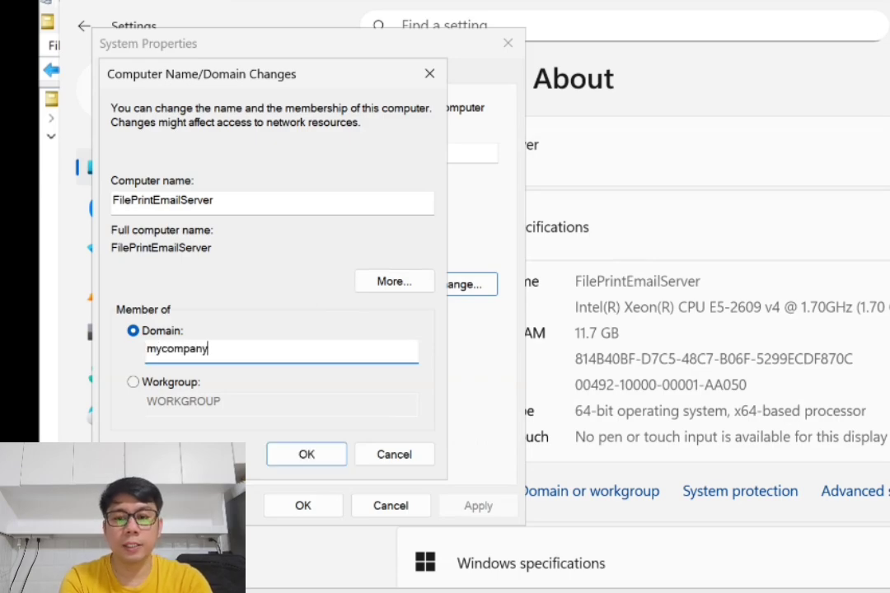
type(".net")
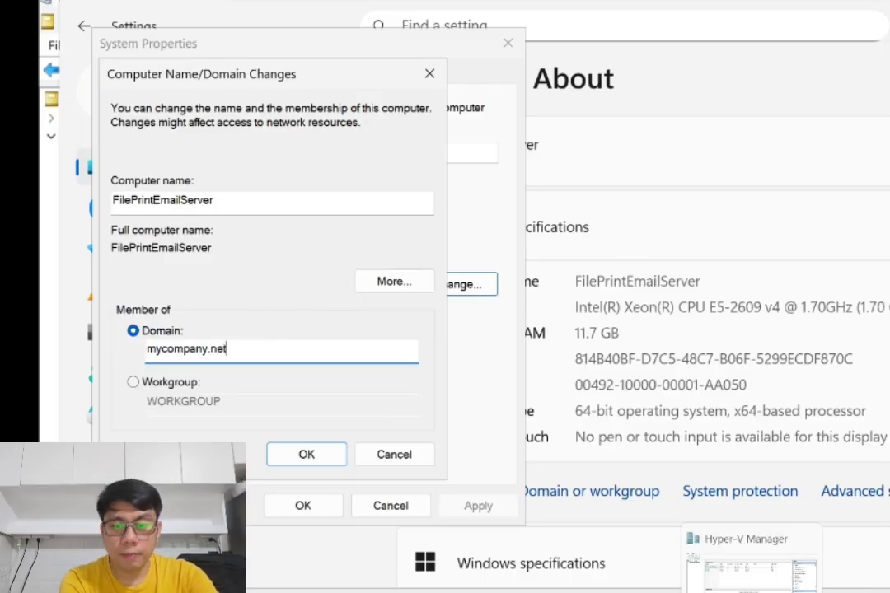
mouse_move(785, 591)
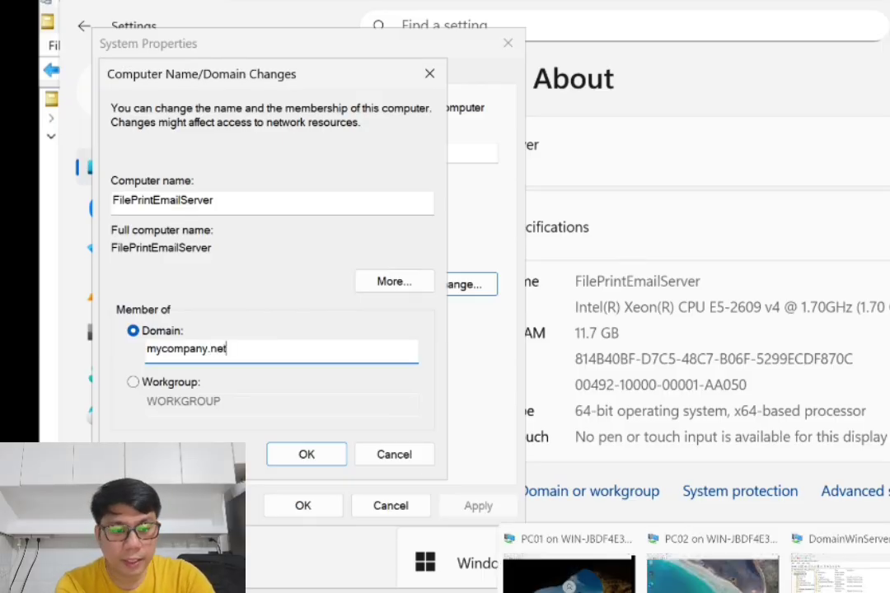
left_click(839, 572)
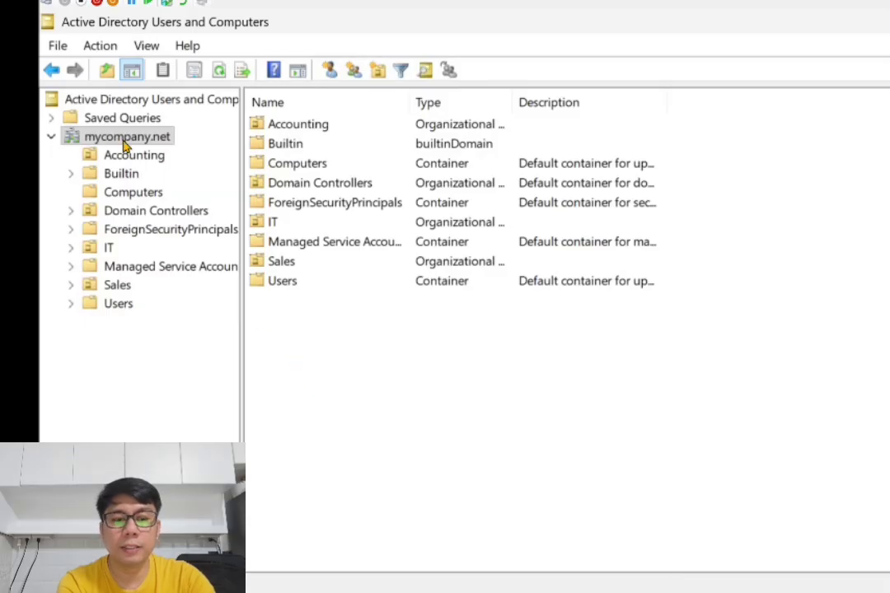
mouse_move(717, 592)
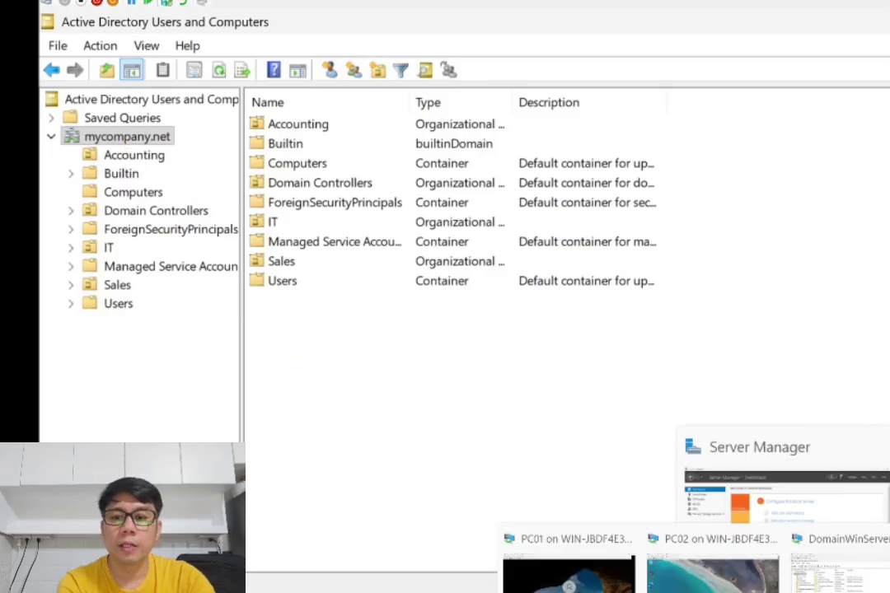
left_click(889, 574)
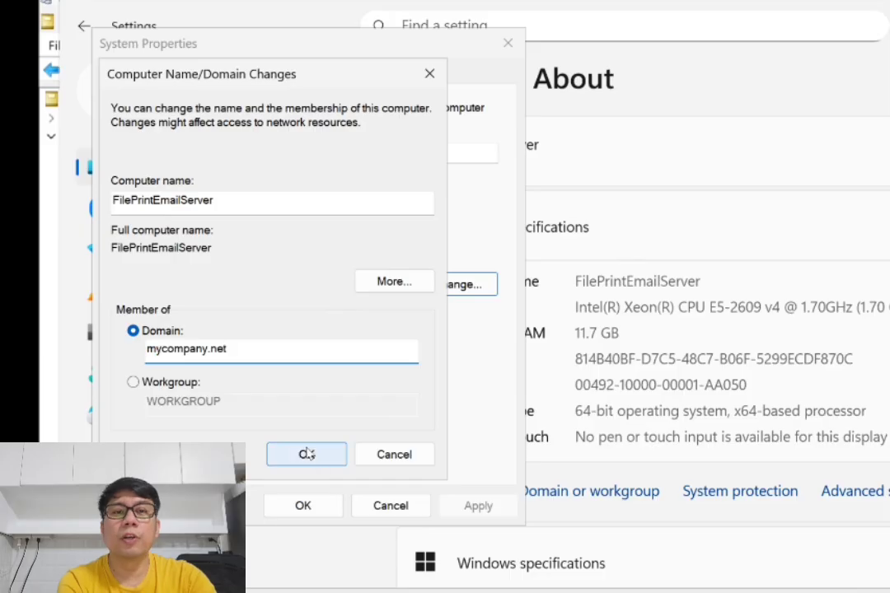
- Confirm joining mycompany.net, accepting the NetBIOS warning and entering the domain account's user name and password
left_click(308, 455)
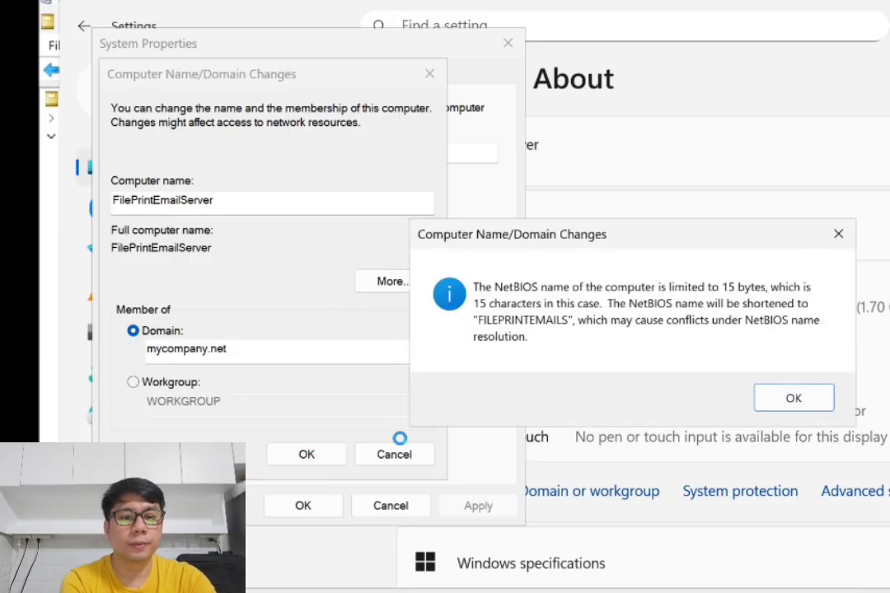
key("Return")
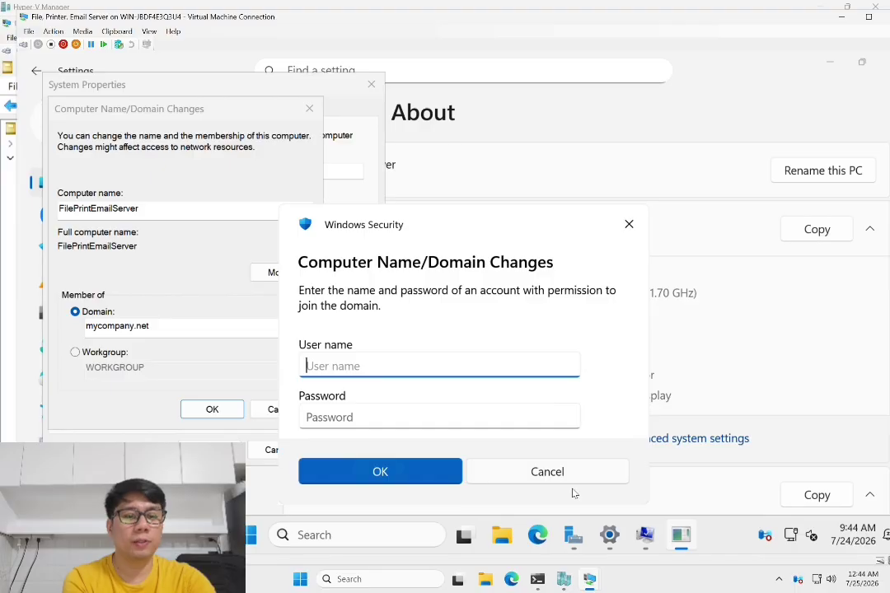
type("IT")
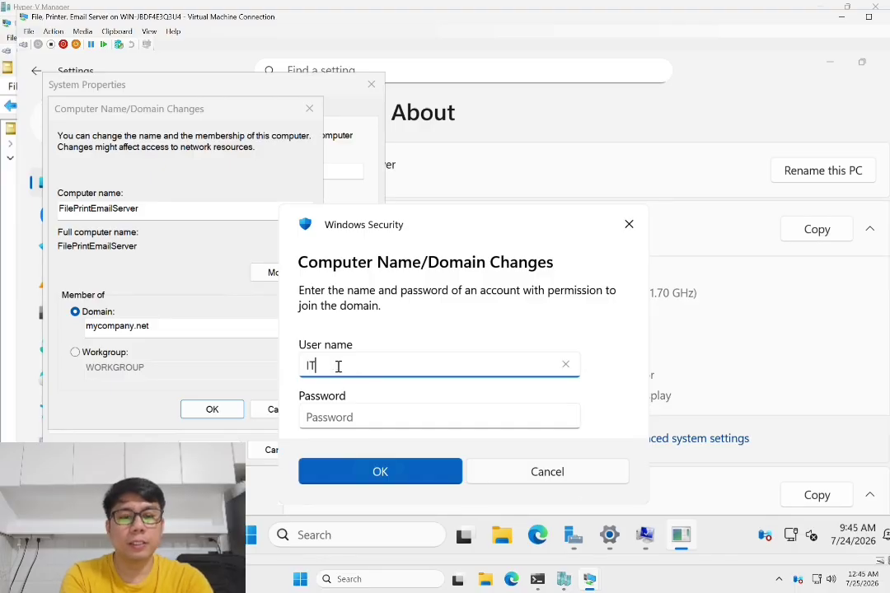
type("01")
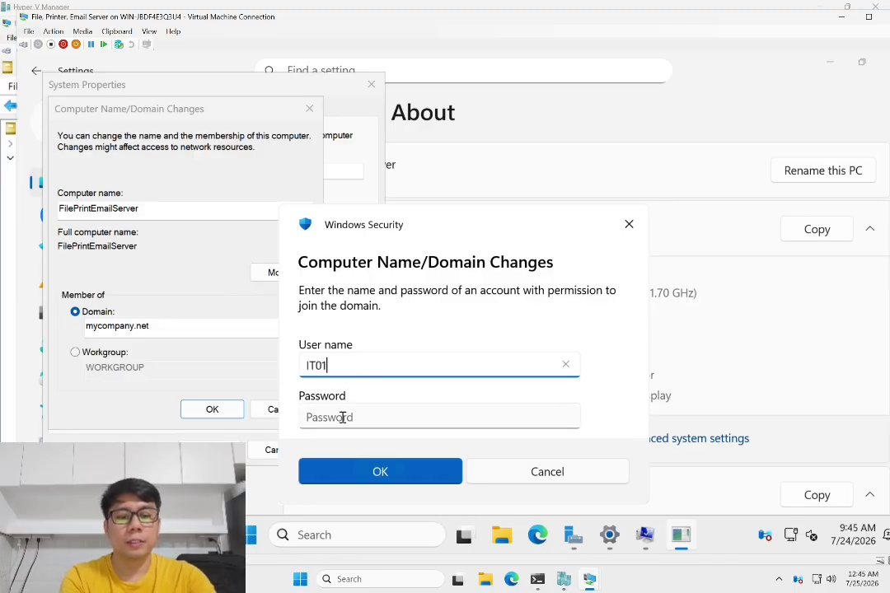
left_click(342, 418)
type("P@ssw0rd")
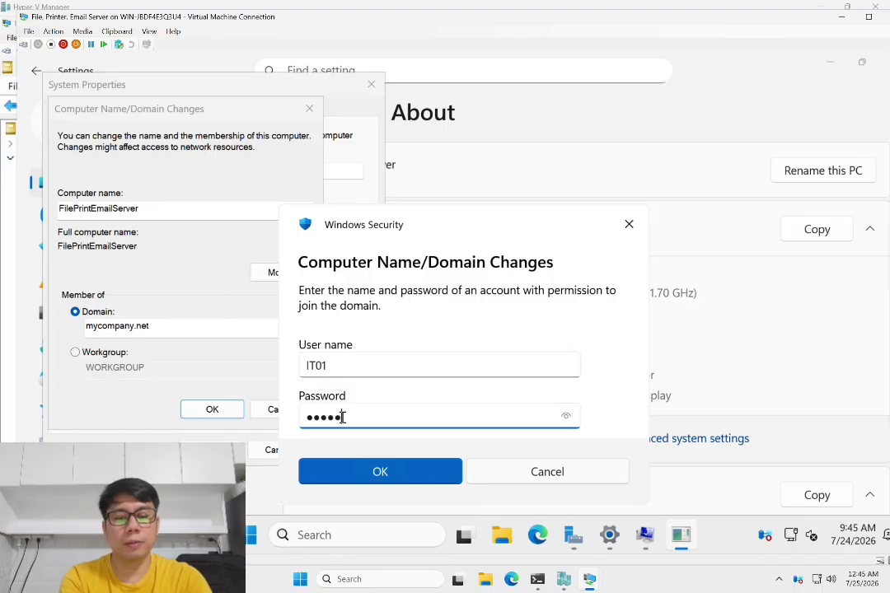
type("12345")
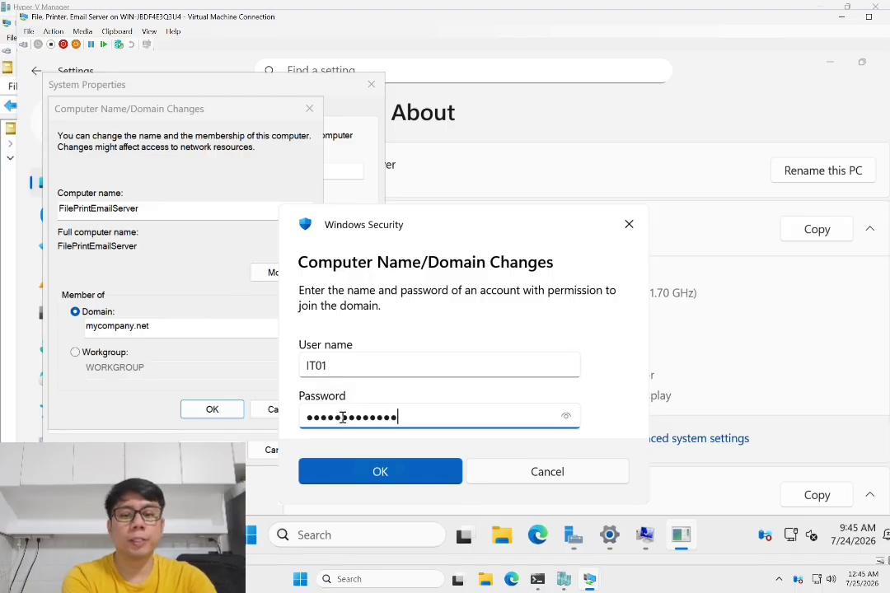
left_click(395, 476)
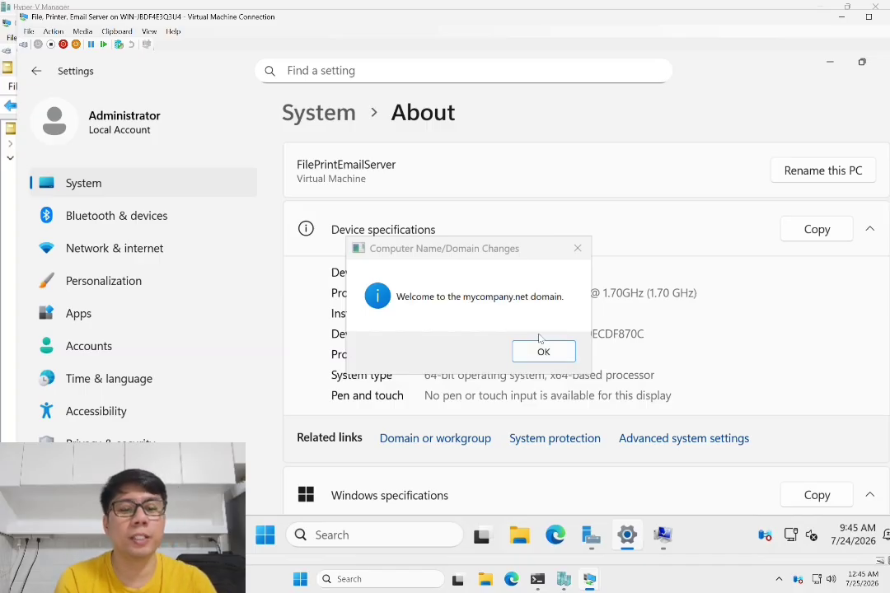
- Dismiss the domain welcome and restart notices, close System Properties, and restart now
left_click(534, 352)
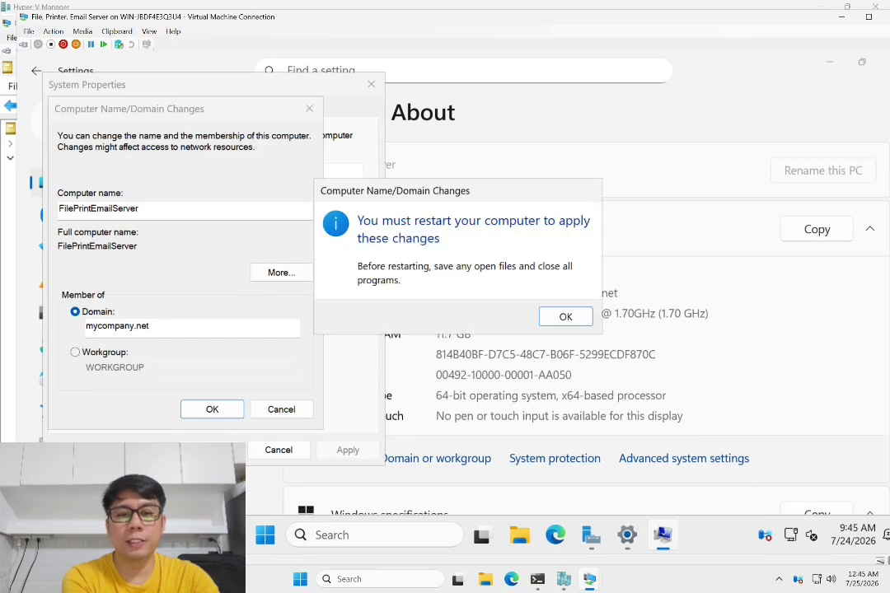
left_click(565, 318)
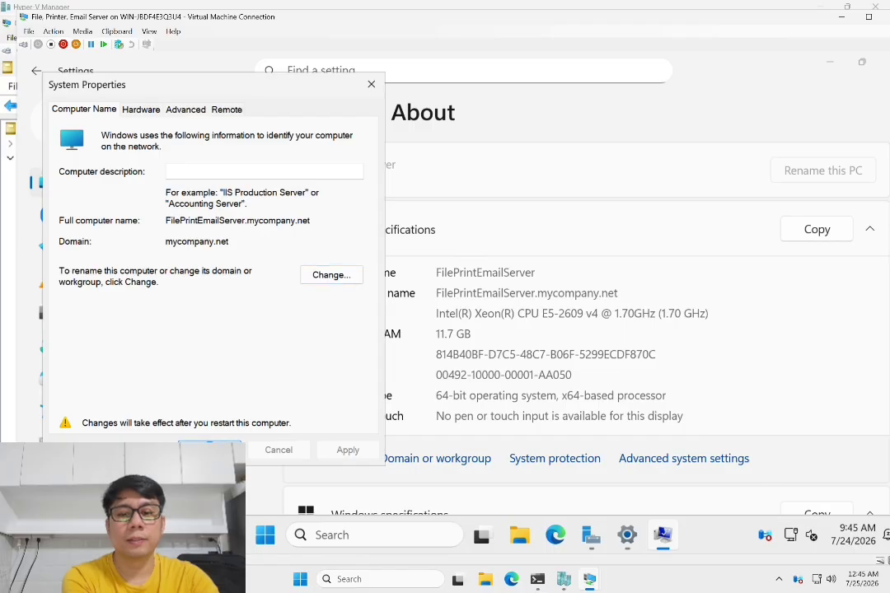
left_click(210, 450)
left_click(466, 317)
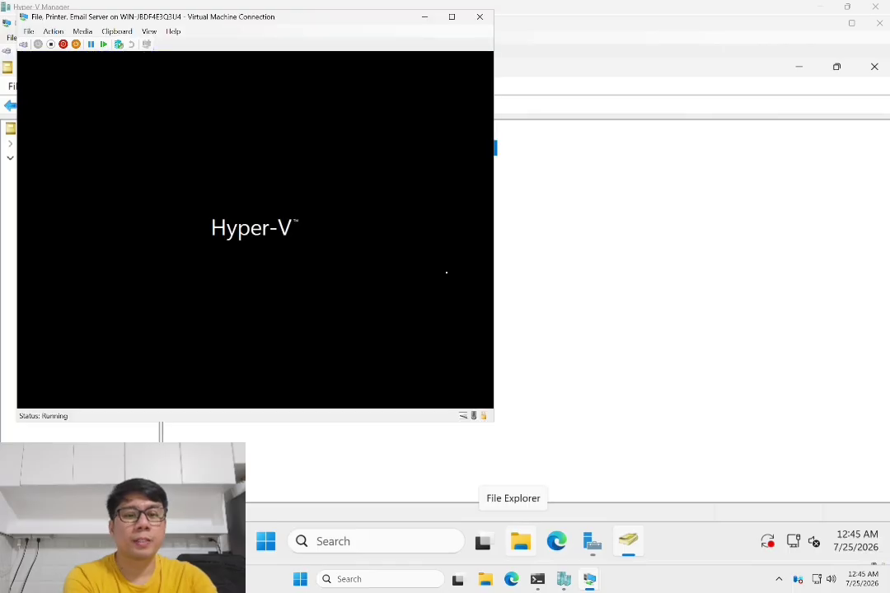
- On the domain controller, refresh Computers and find FILEPRINTEMAILS listed beside PC01
mouse_move(592, 583)
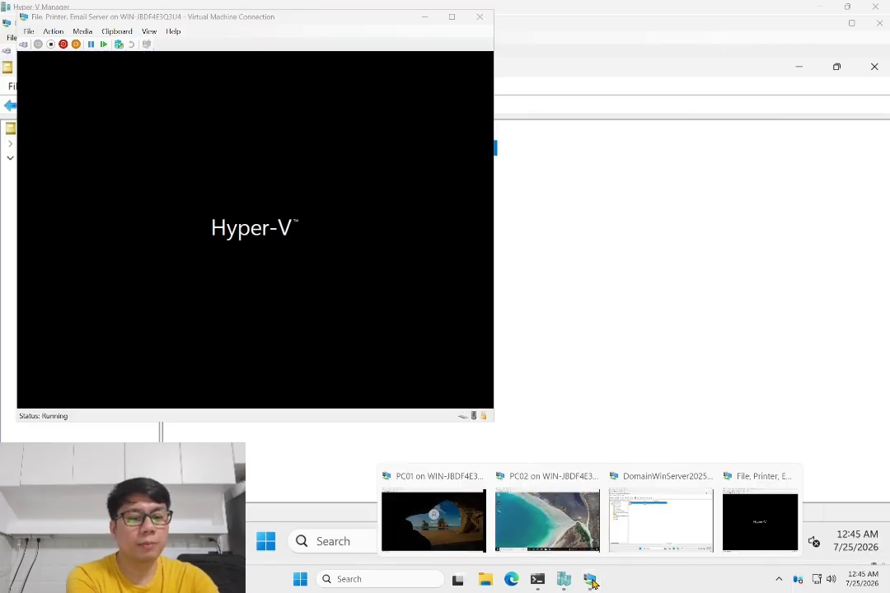
left_click(666, 531)
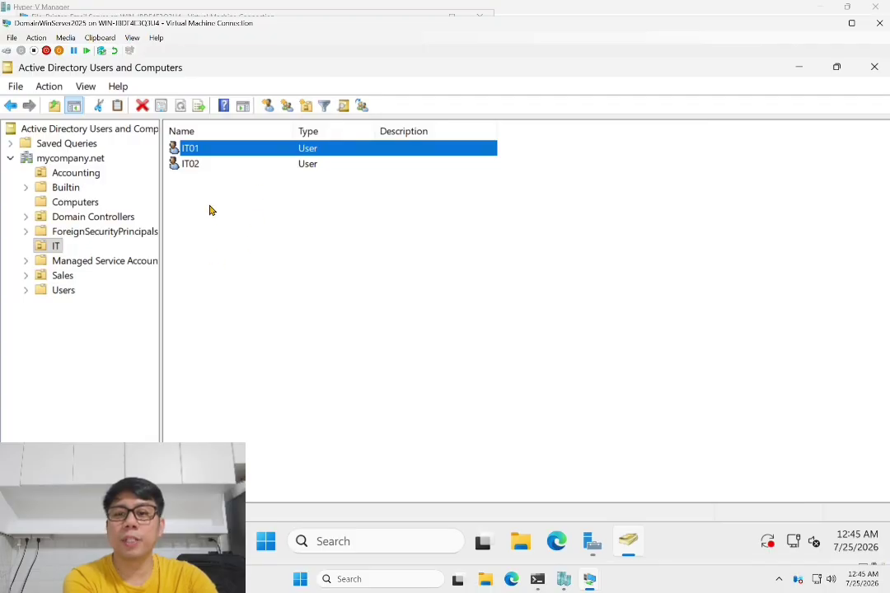
left_click(74, 202)
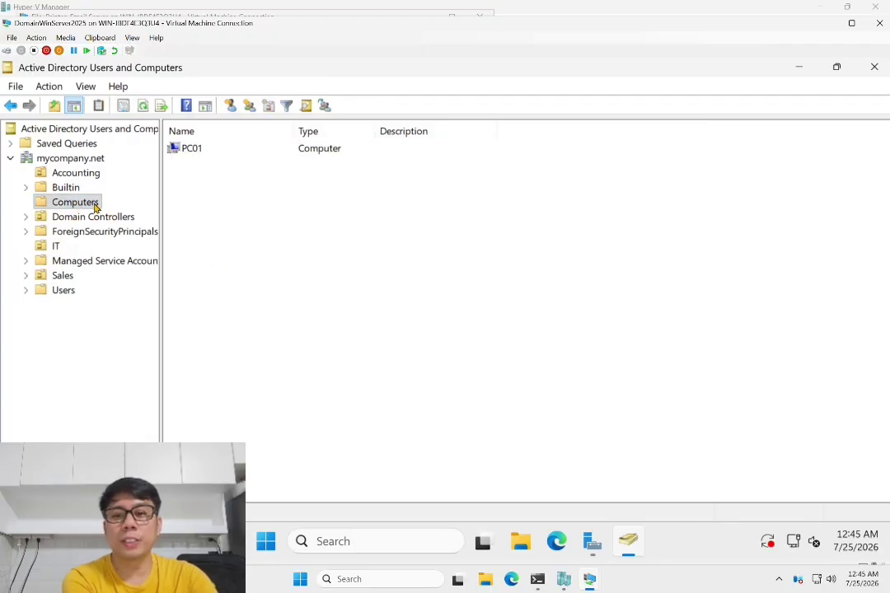
right_click(206, 203)
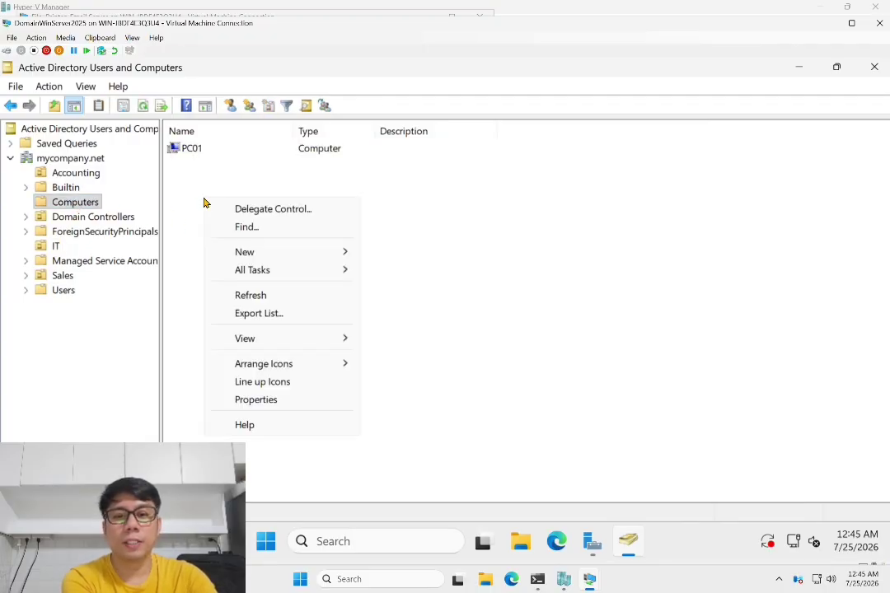
left_click(256, 297)
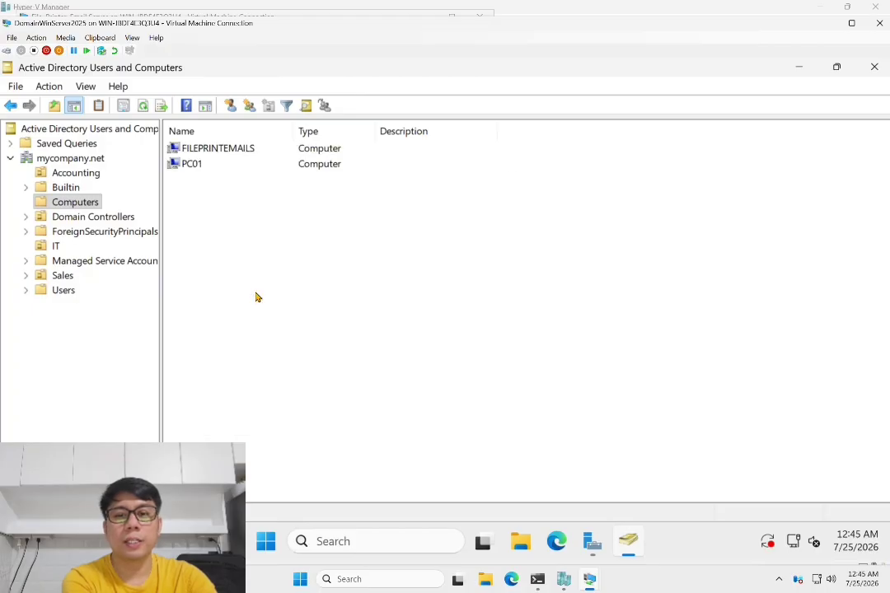
left_click(219, 150)
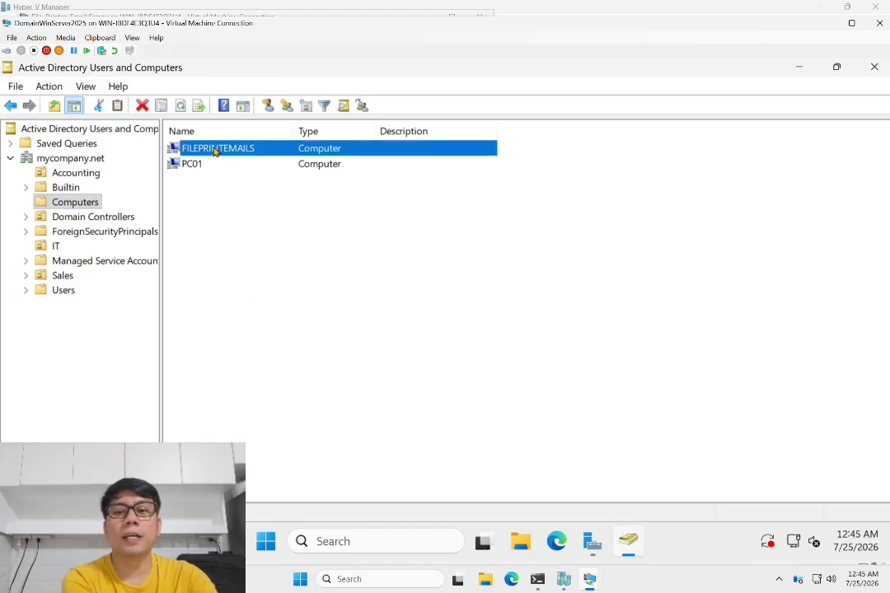
left_click(194, 164)
left_click(202, 152)
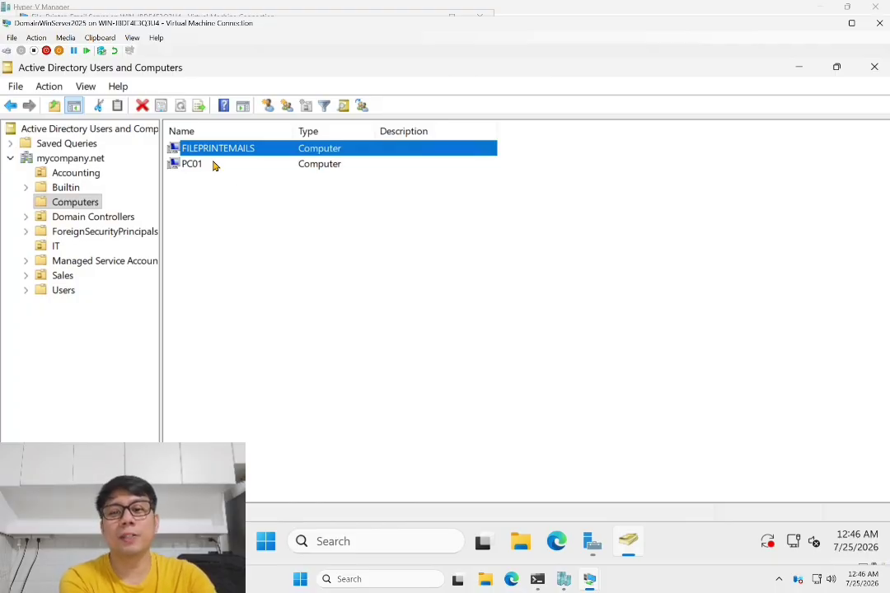
- Browse the IT unit's users, reselect FILEPRINTEMAILS, then bring the file server VM forward
left_click(56, 247)
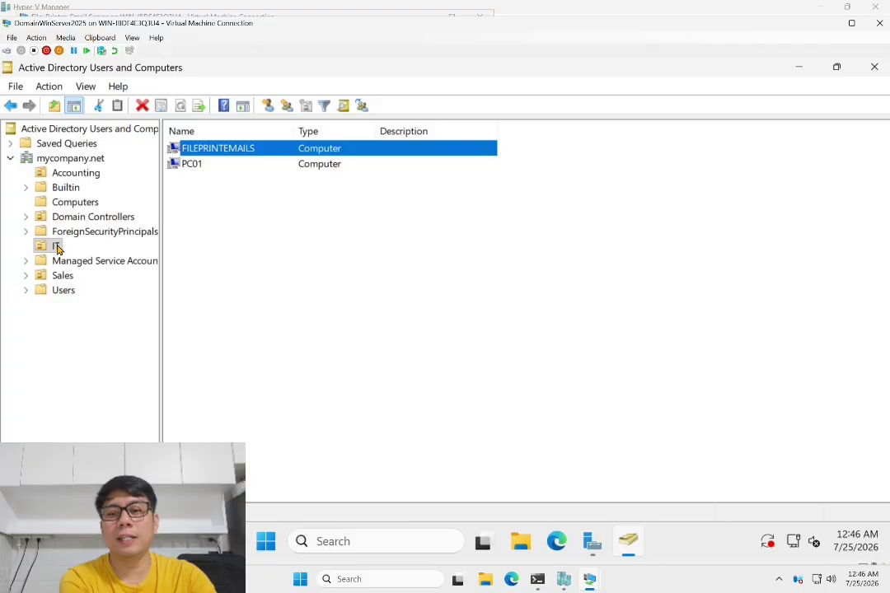
left_click(62, 290)
left_click(56, 246)
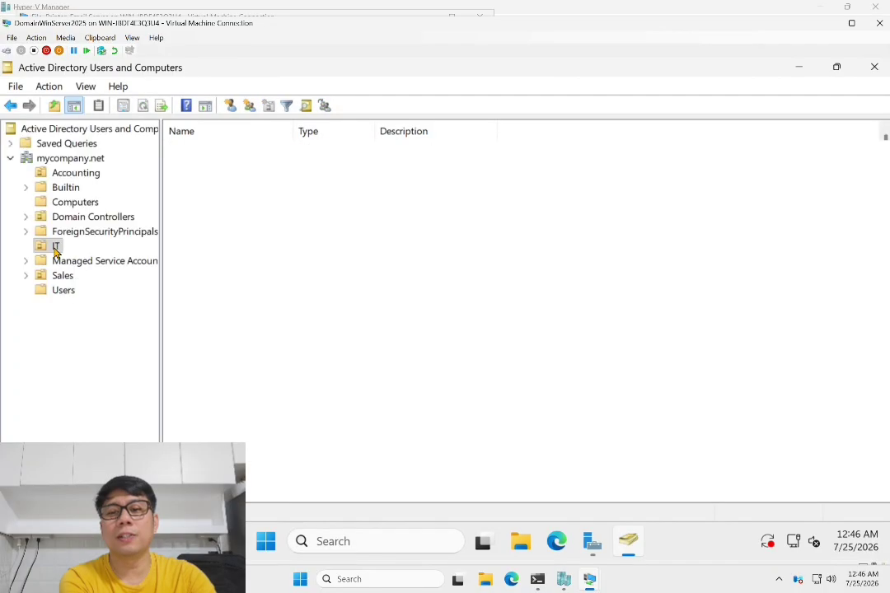
left_click(69, 203)
left_click(194, 149)
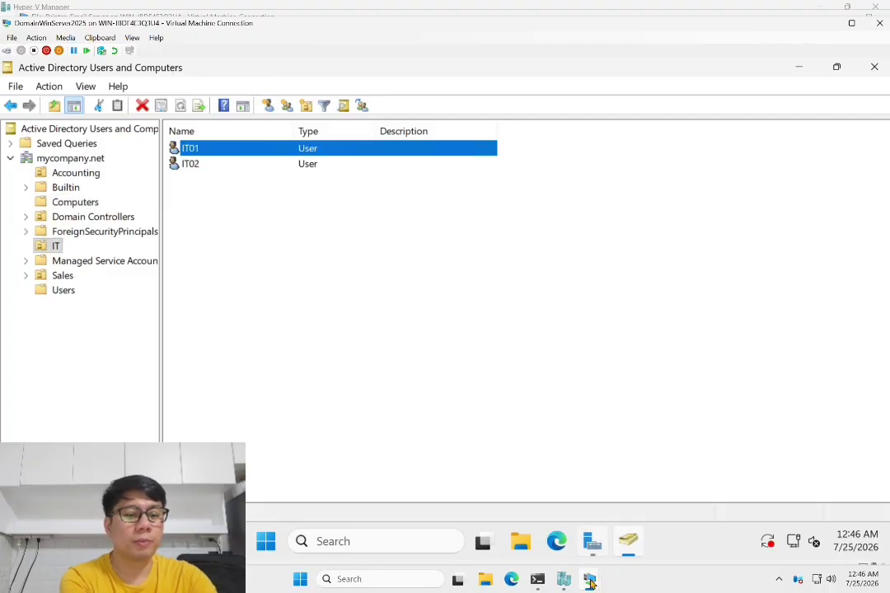
left_click(591, 583)
left_click(714, 494)
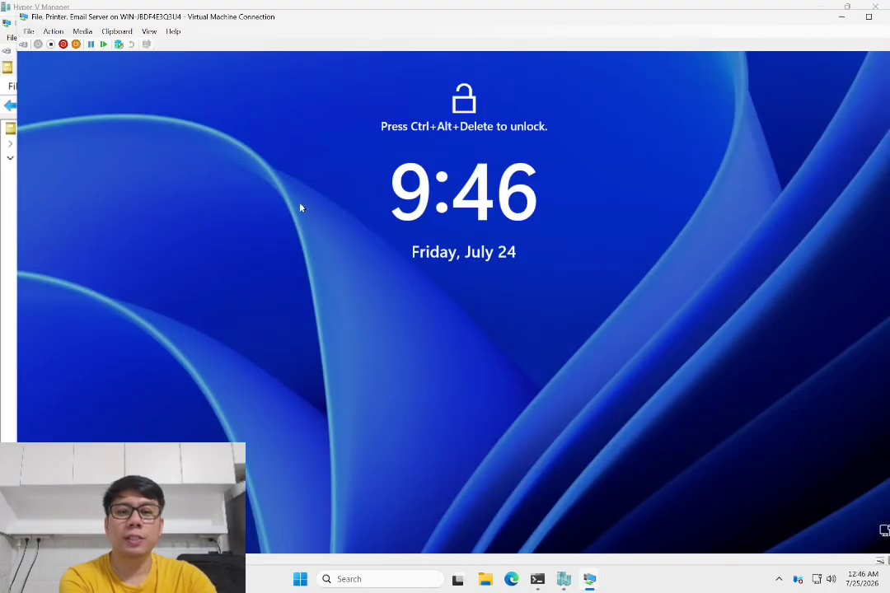
- Sign in as Other user with the IT domain account's user name and password
left_click(23, 42)
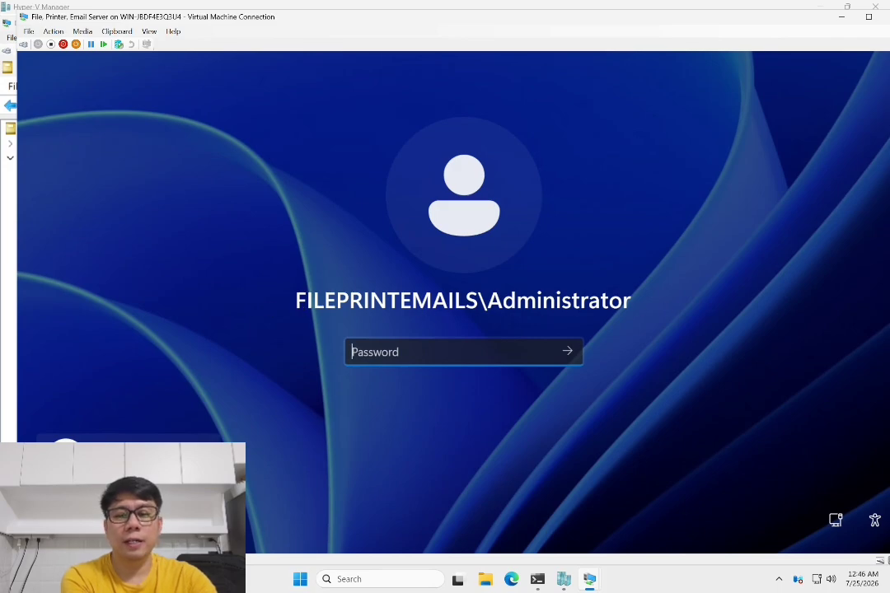
left_click(97, 508)
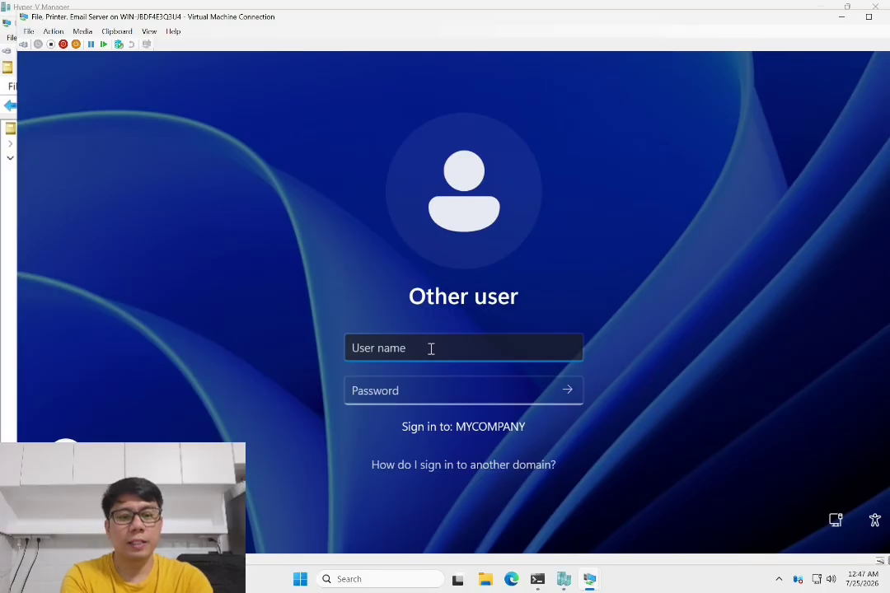
type("it")
key("BackSpace")
key("BackSpace")
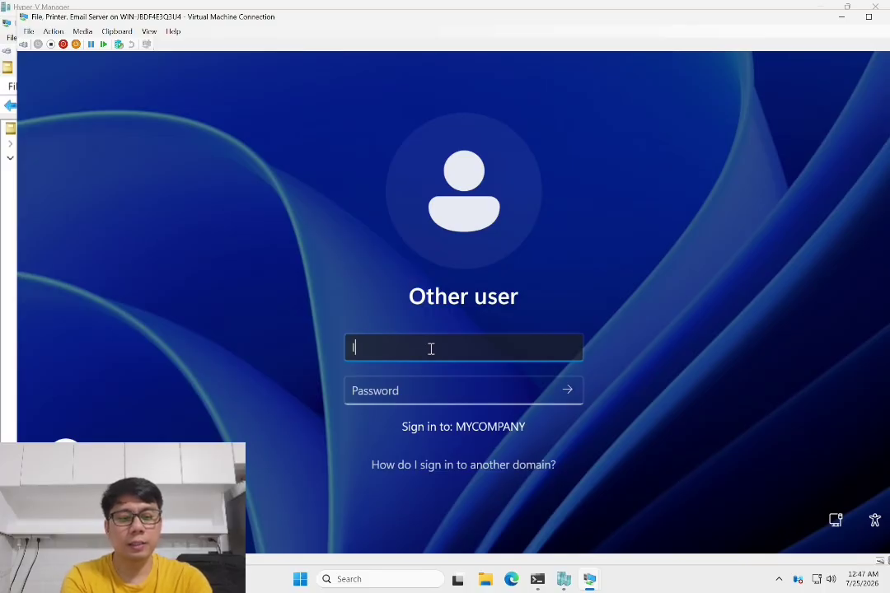
type("IT0")
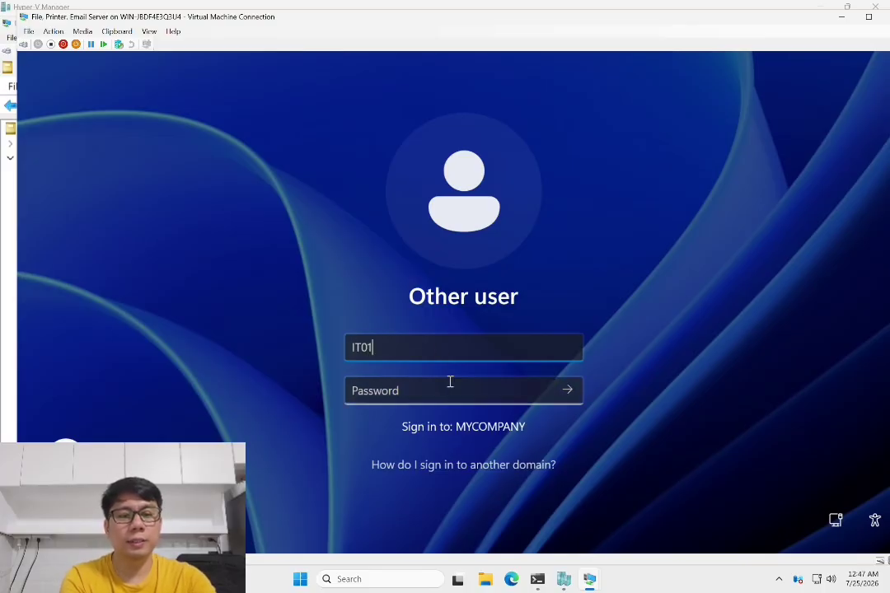
type("1")
left_click(449, 386)
type("•••••••")
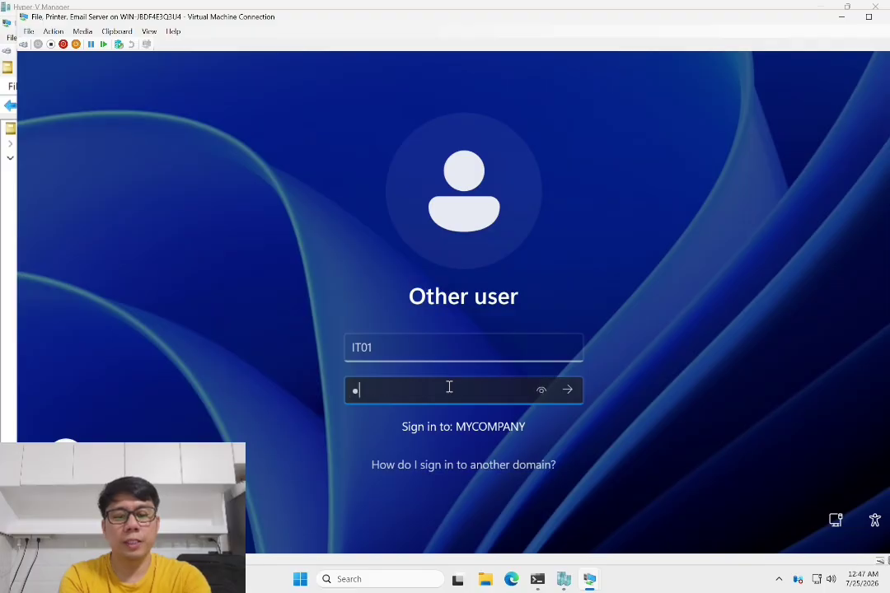
type("••••••")
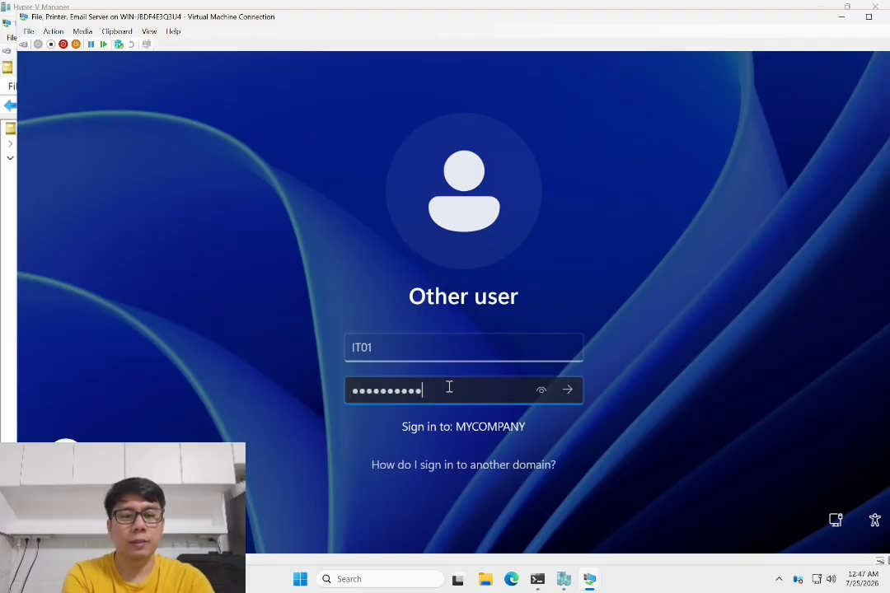
left_click(568, 391)
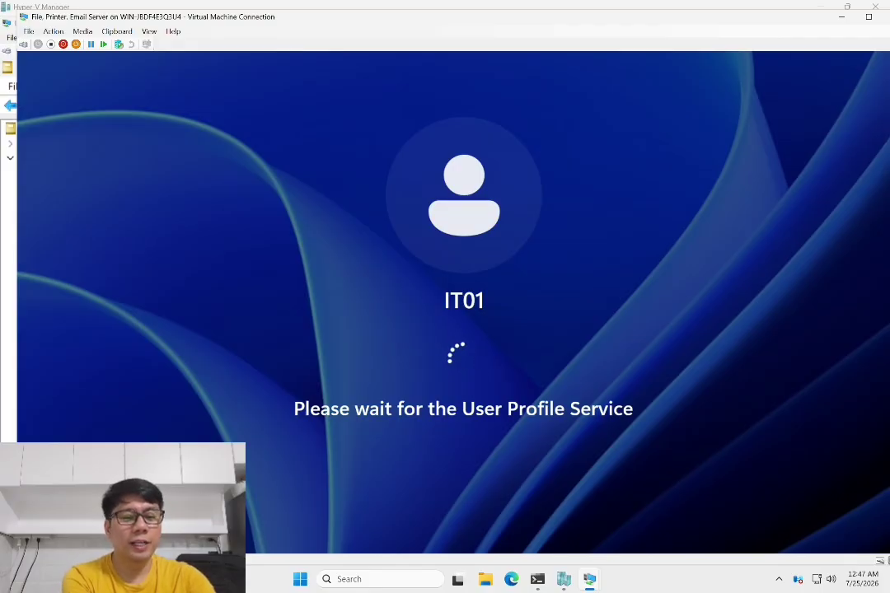
- Briefly switch to the domain controller window, then return to the file server VM
mouse_move(590, 580)
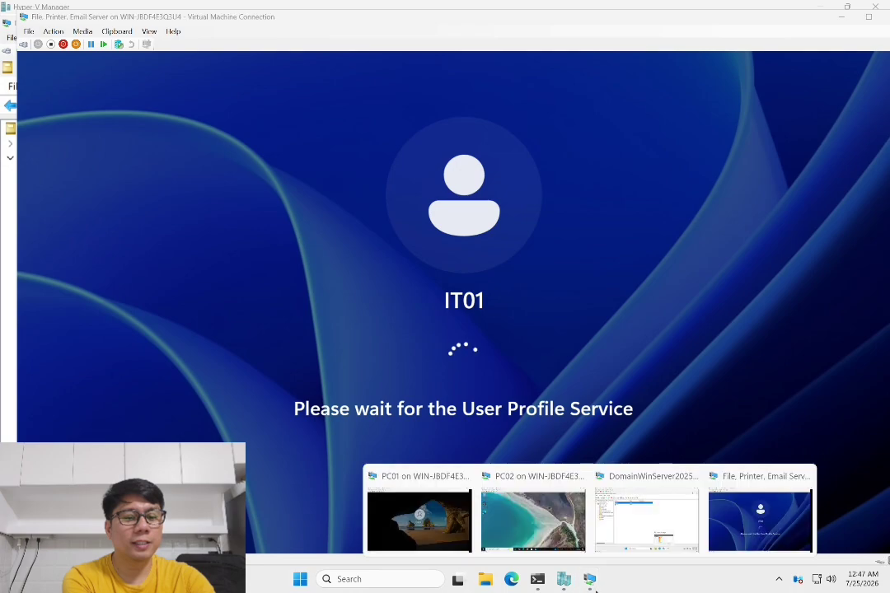
left_click(648, 506)
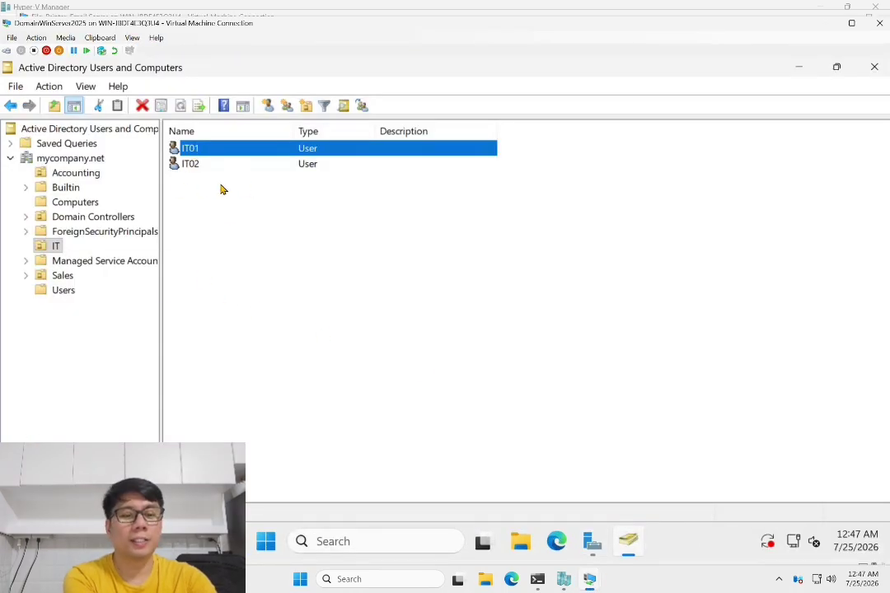
mouse_move(592, 582)
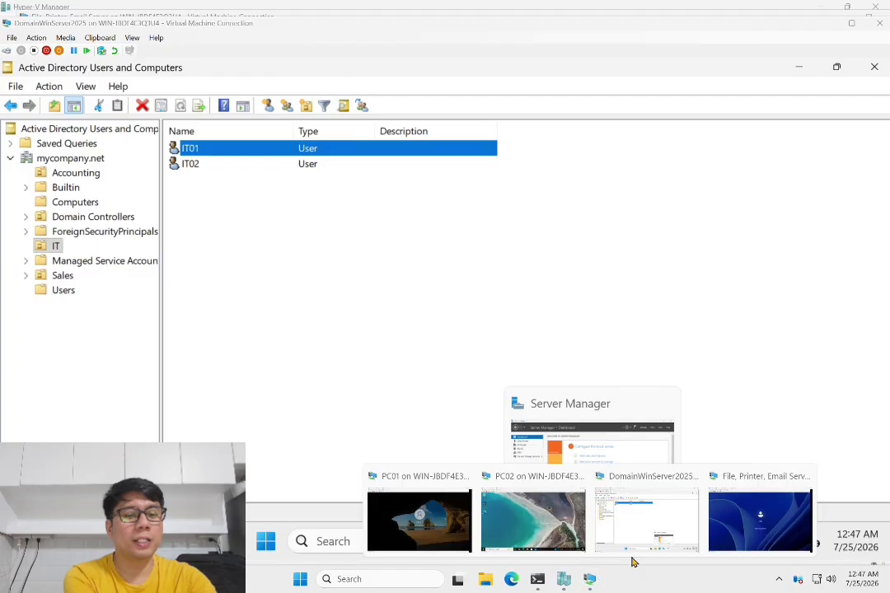
left_click(754, 526)
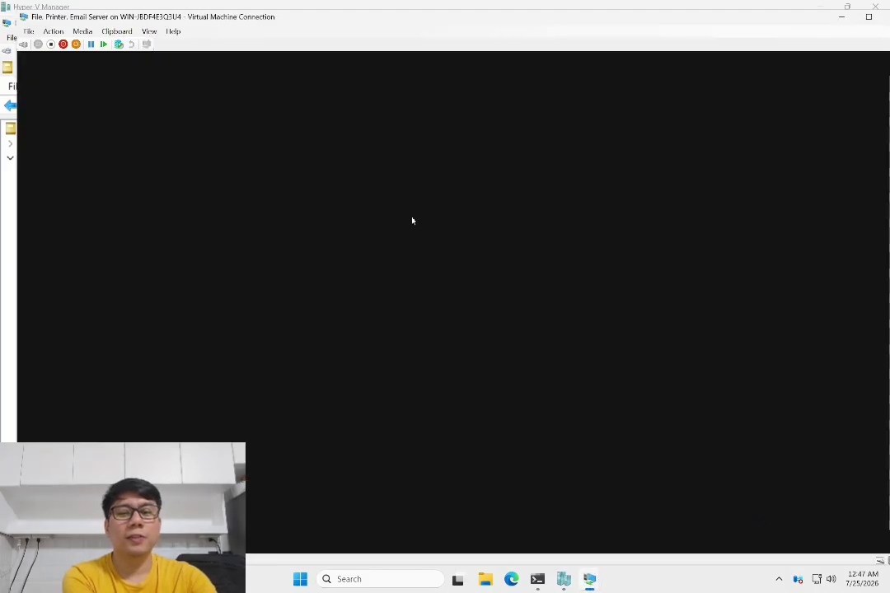